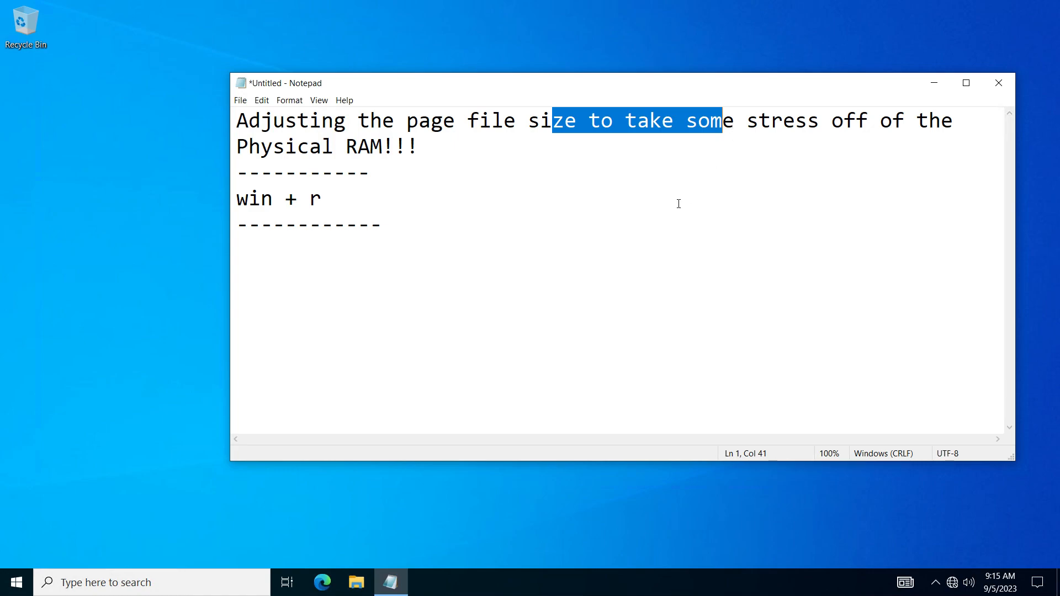
drag(285, 147, 407, 147)
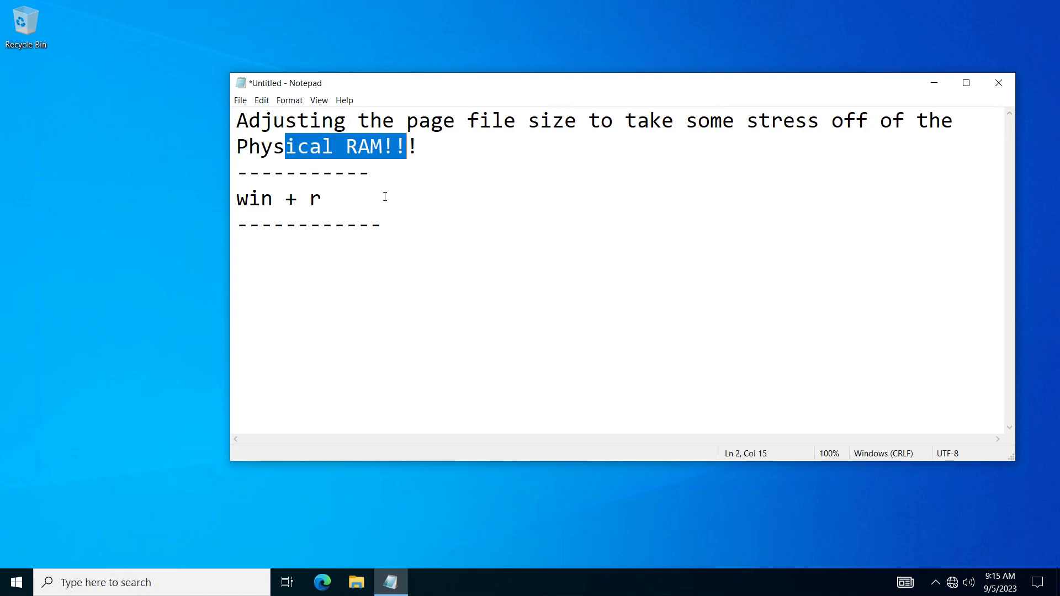
drag(237, 200, 366, 213)
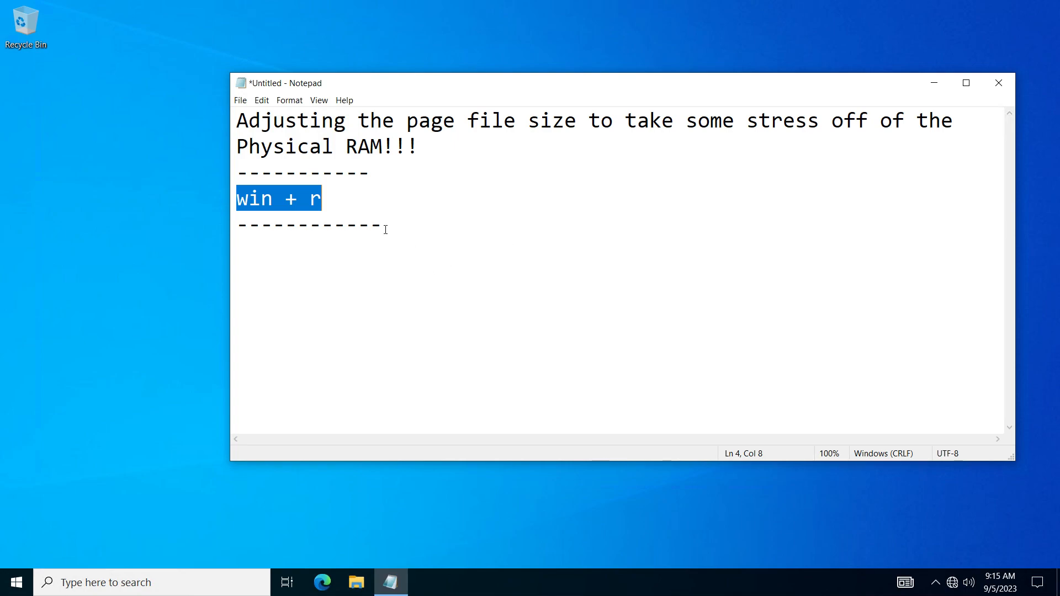
click(386, 212)
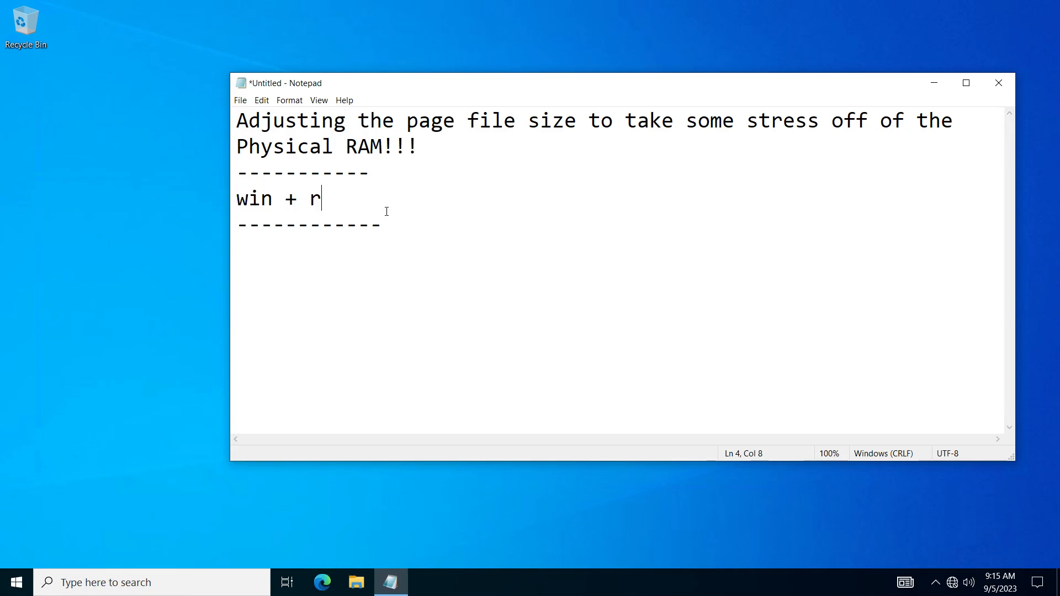
Step: Open the Run dialog and clear the previous command from it
key(super)
key(super)
key(super+r)
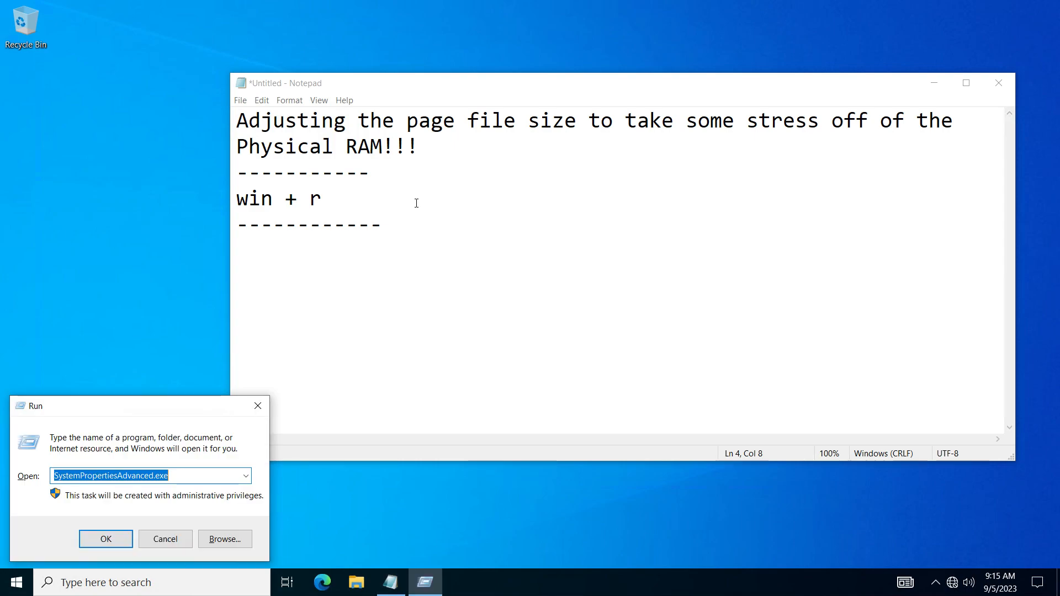
drag(276, 204, 246, 208)
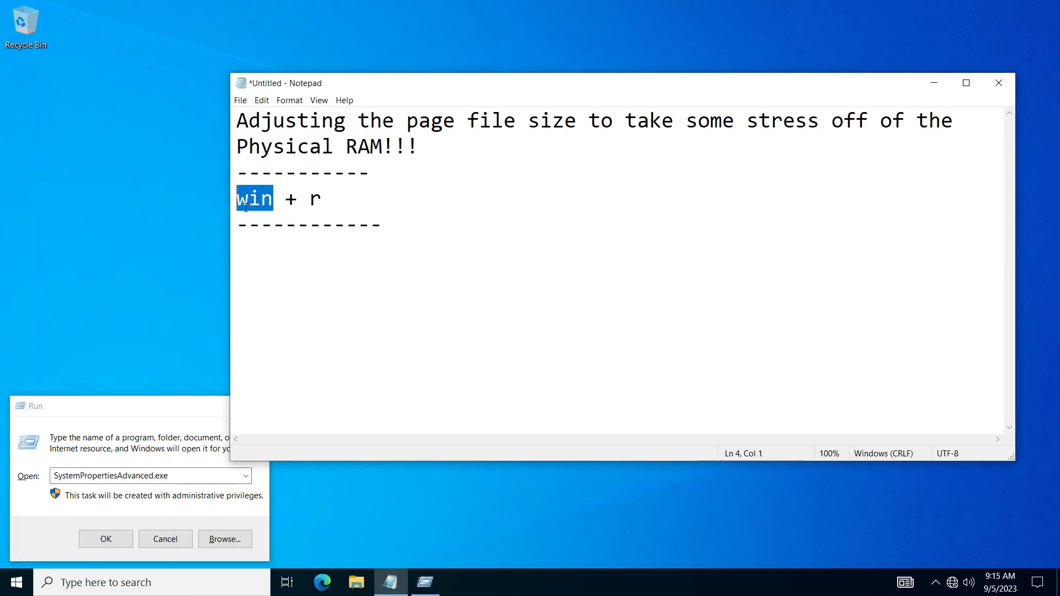
click(341, 203)
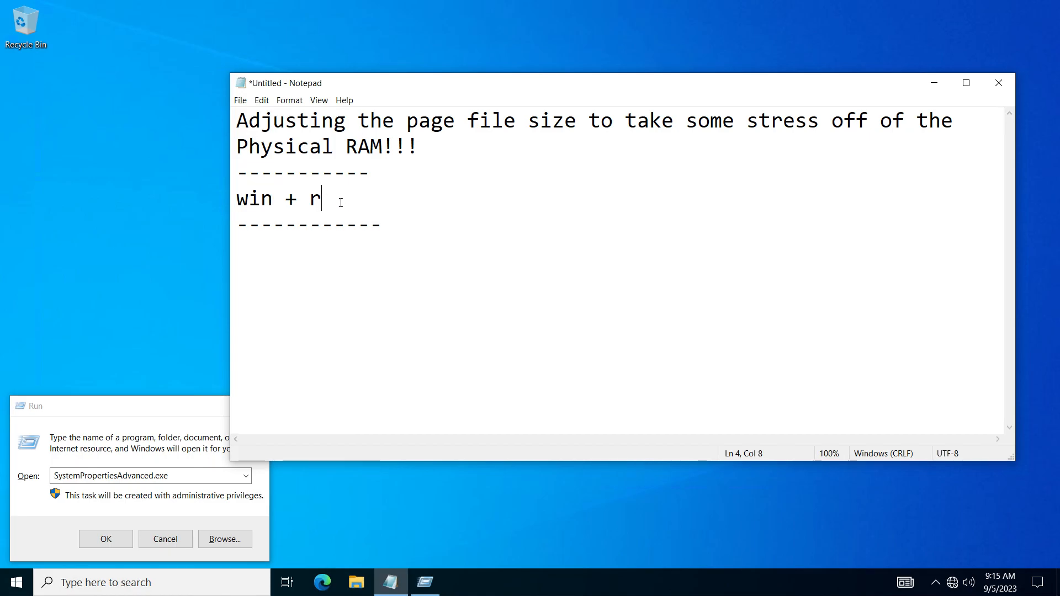
click(151, 417)
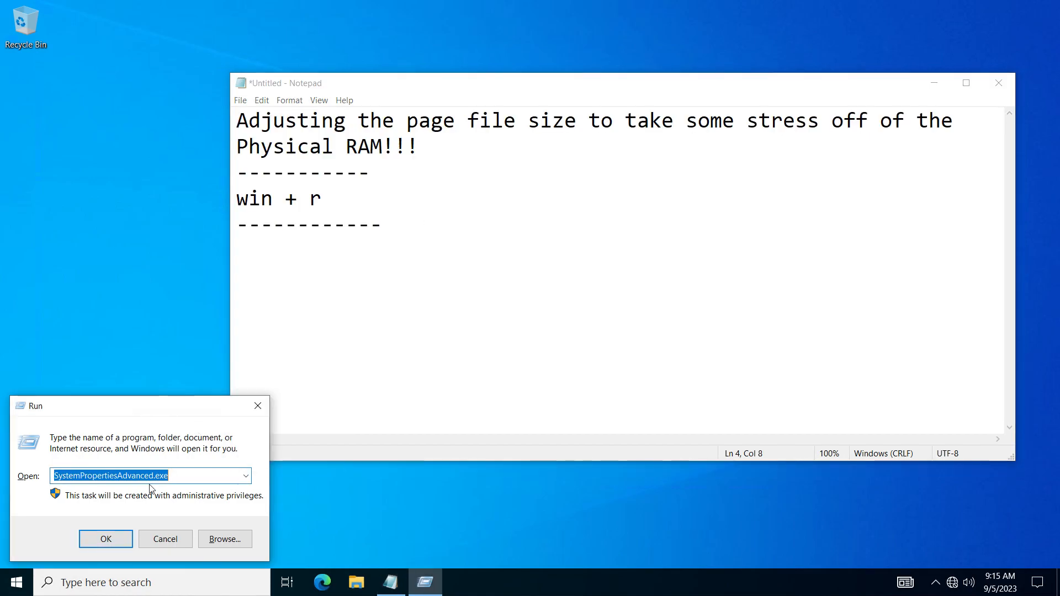
drag(169, 476, 49, 479)
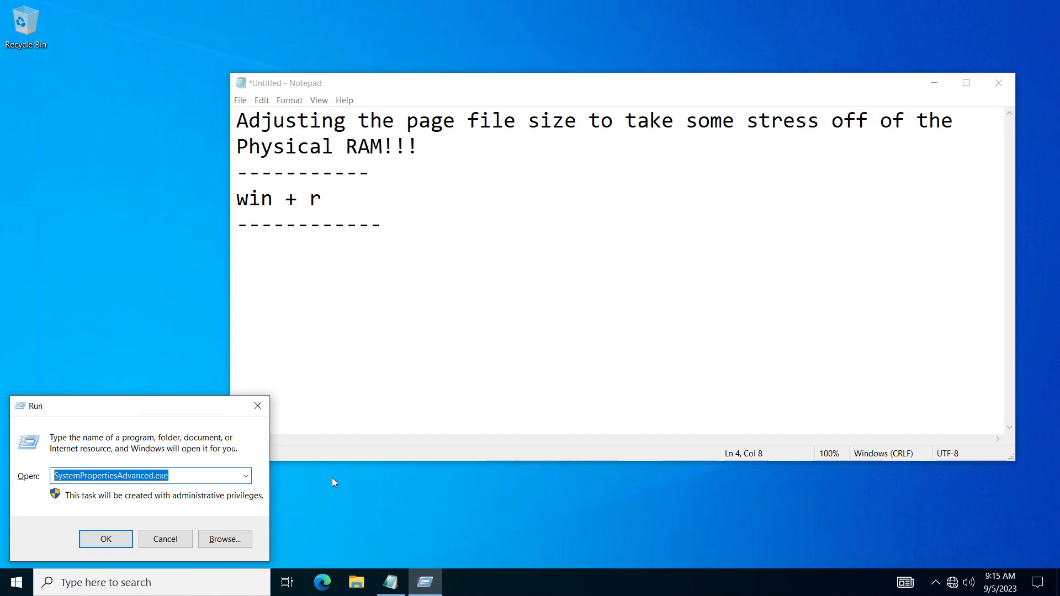
key(BackSpace)
Step: Add the line "open task manager" below the last dashed line of the Notepad note
click(407, 266)
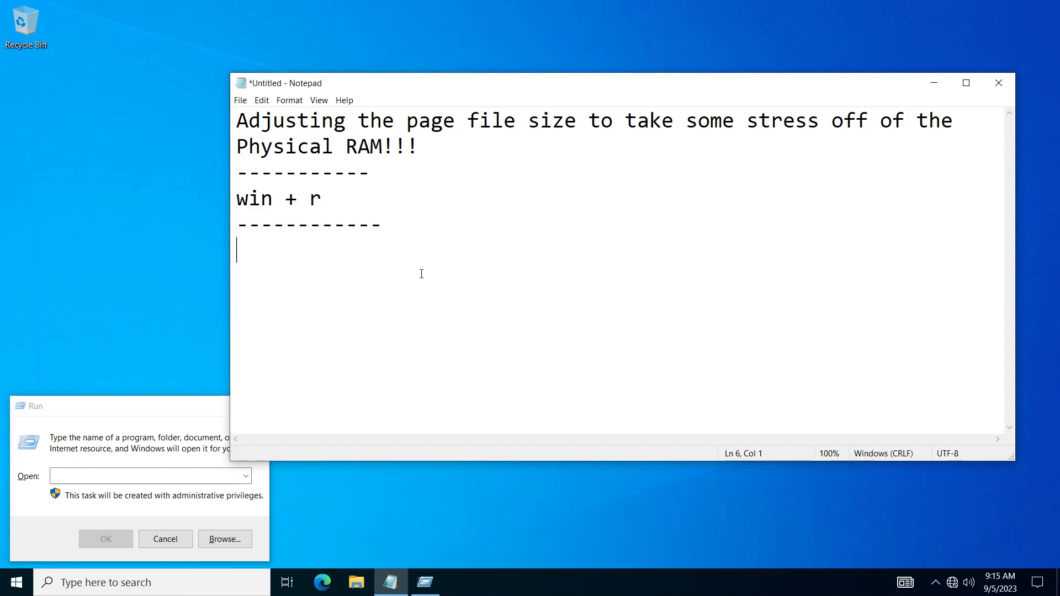
text(open)
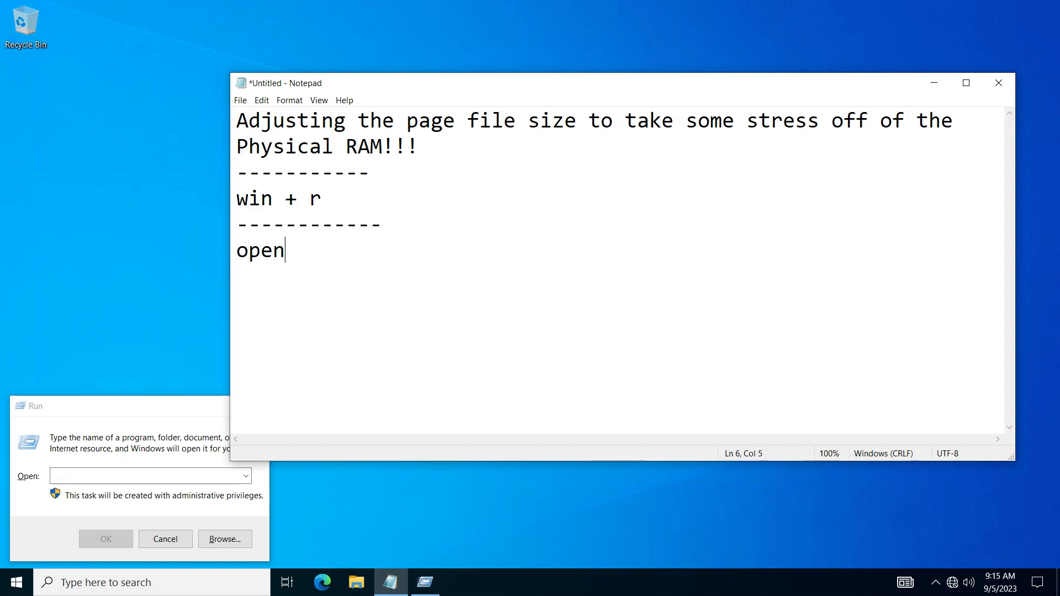
text( task manager)
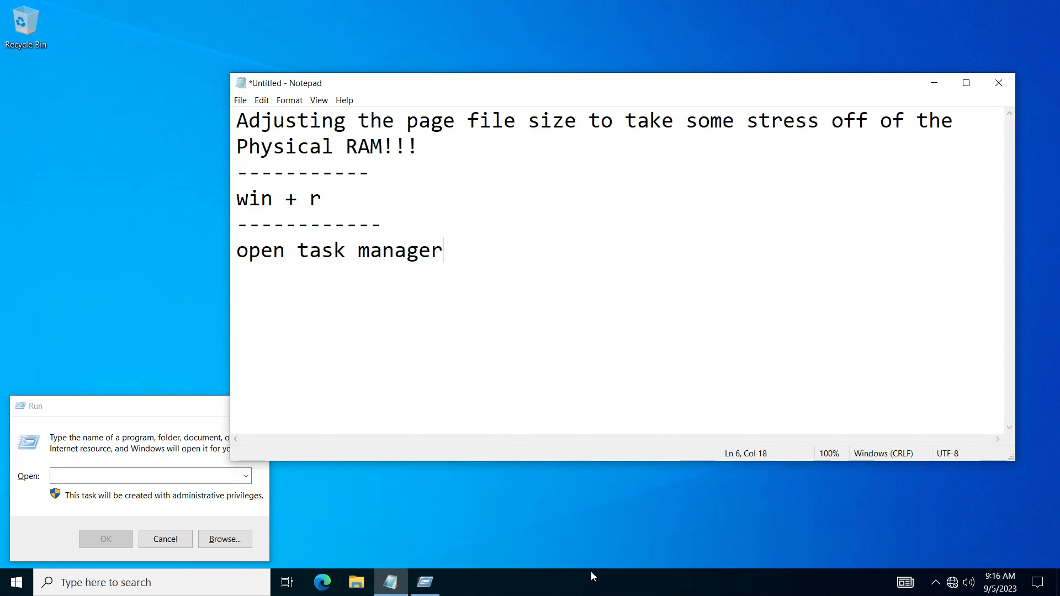
Step: Open Task Manager and examine the memory usage and memory composition under Performance, then minimize it
right_click(620, 585)
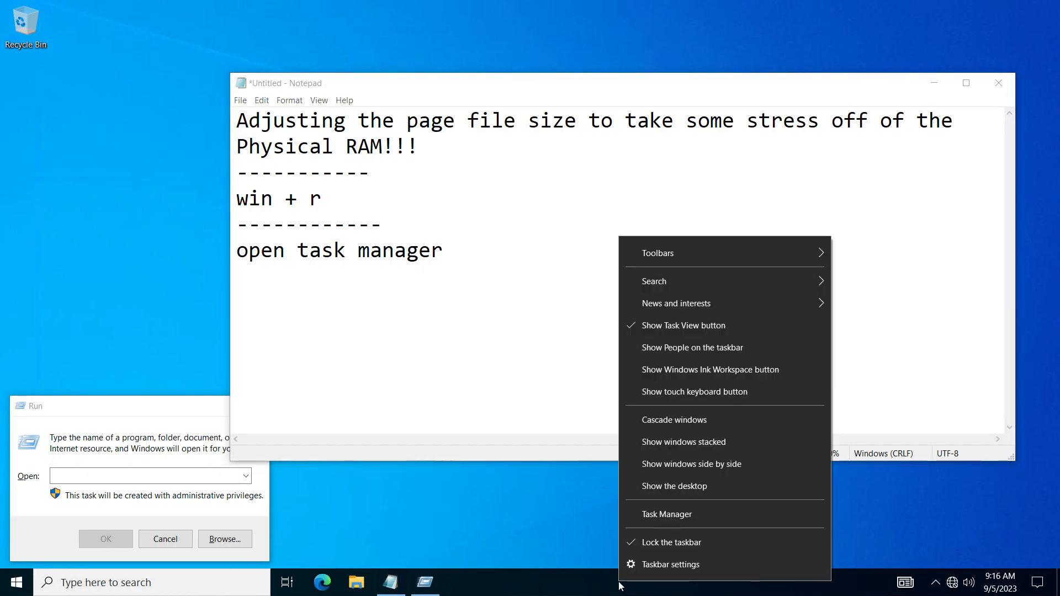
click(661, 514)
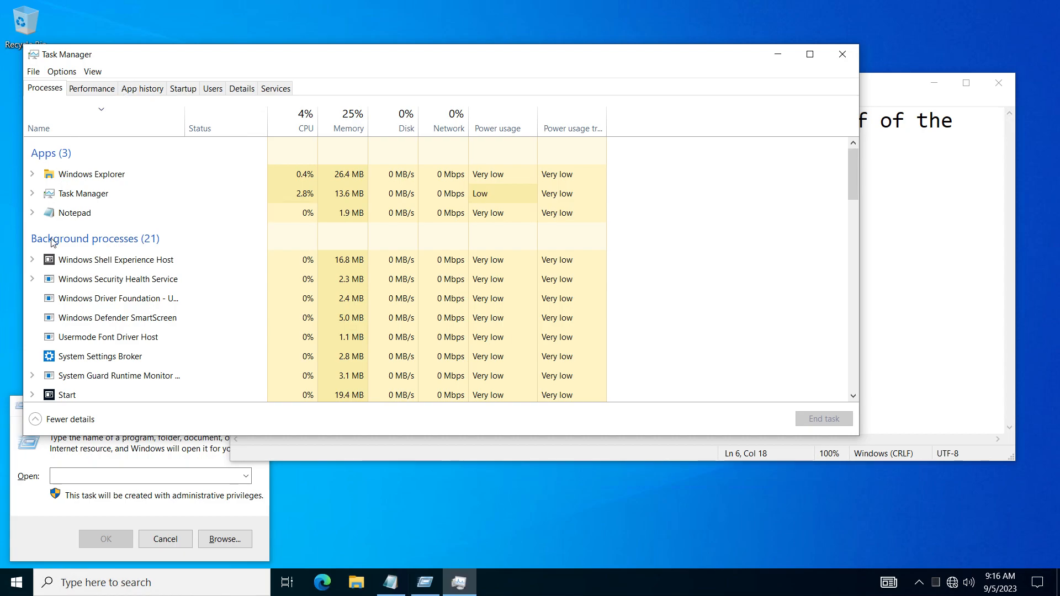
click(109, 93)
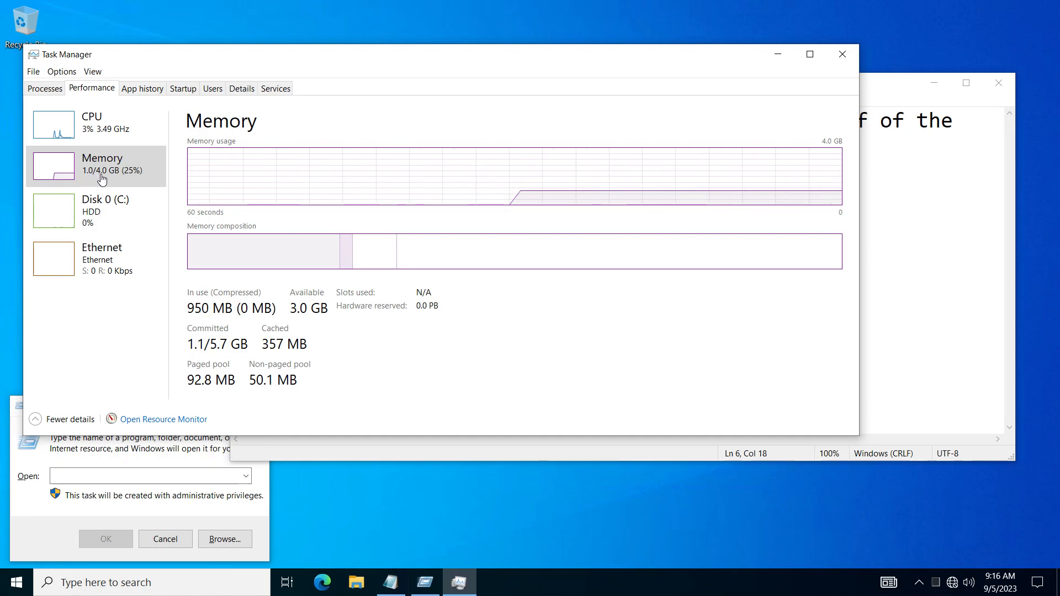
mouse_move(291, 263)
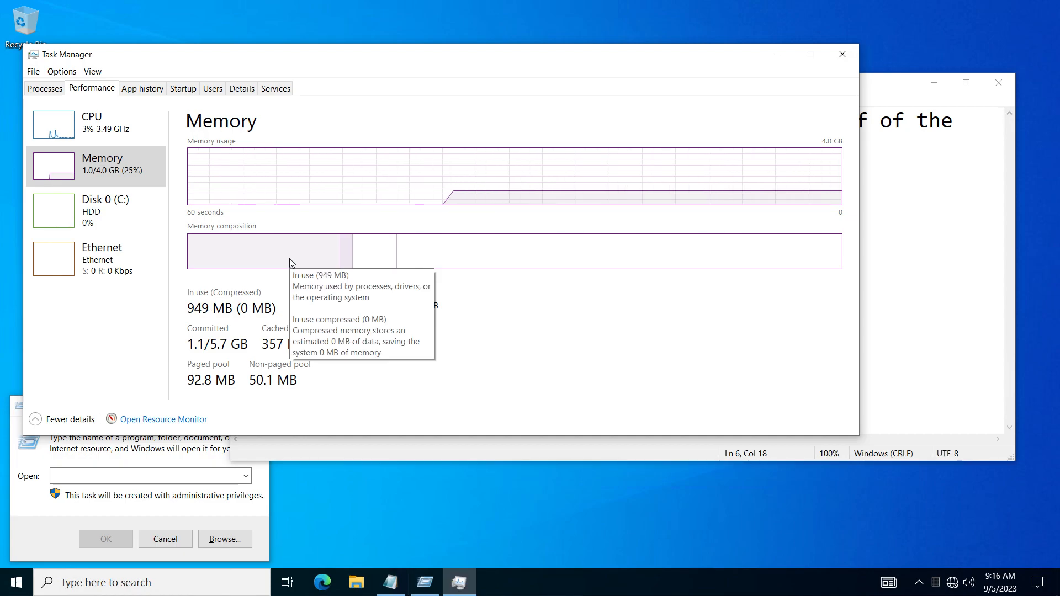
mouse_move(542, 254)
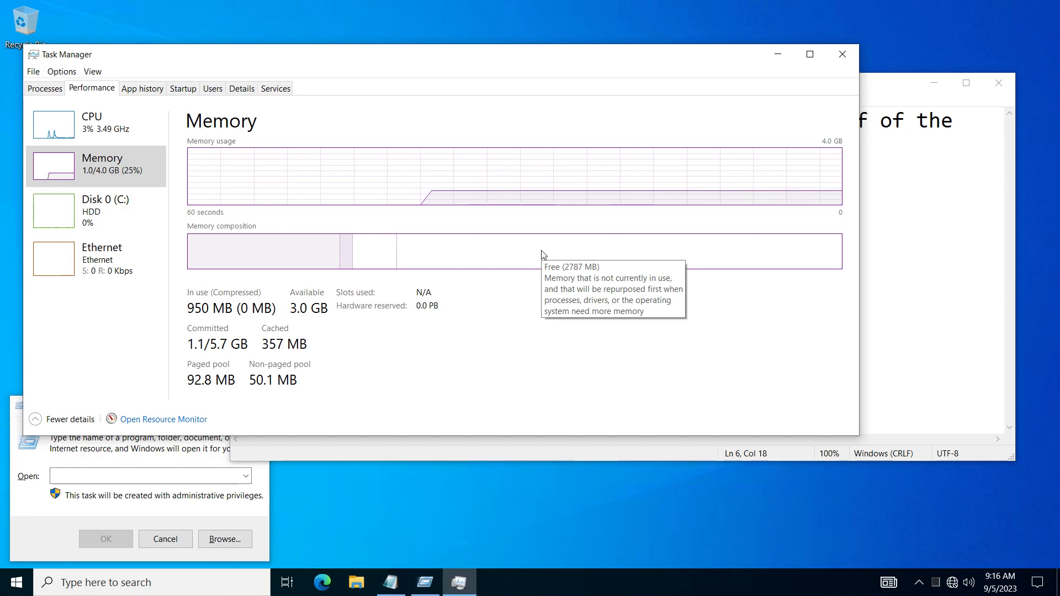
mouse_move(348, 264)
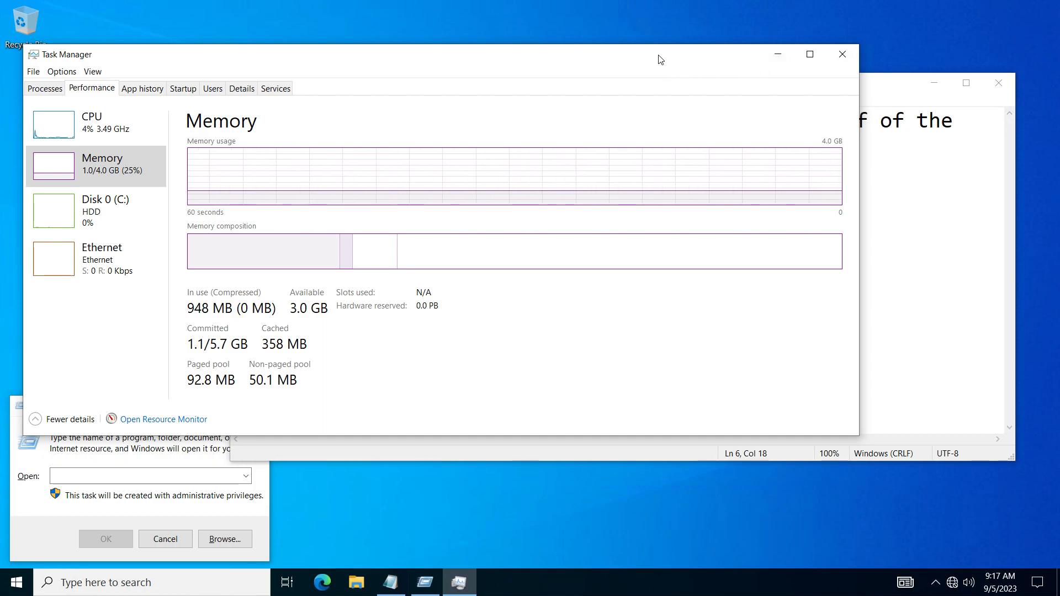
drag(661, 57, 677, 101)
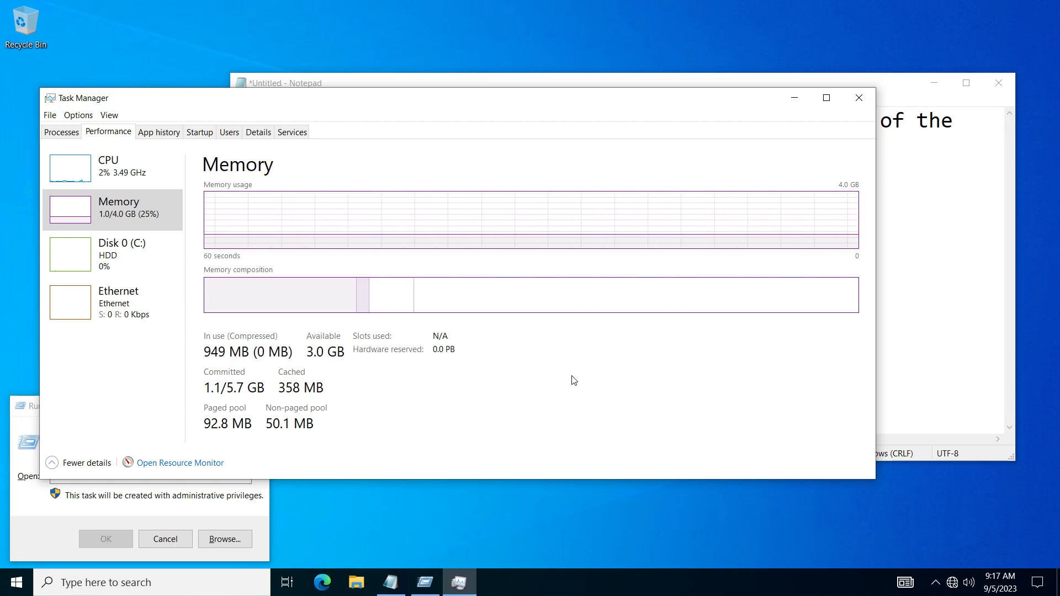
click(796, 98)
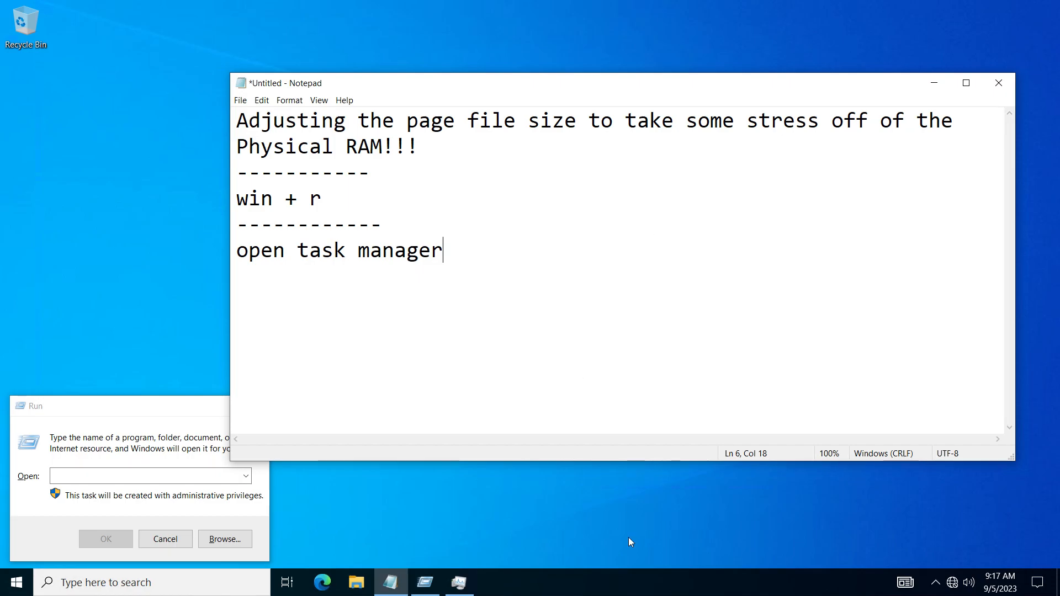
Step: Bring Task Manager back, look through its App history, Startup, Users and Details views, return to memory performance and minimize it
right_click(539, 582)
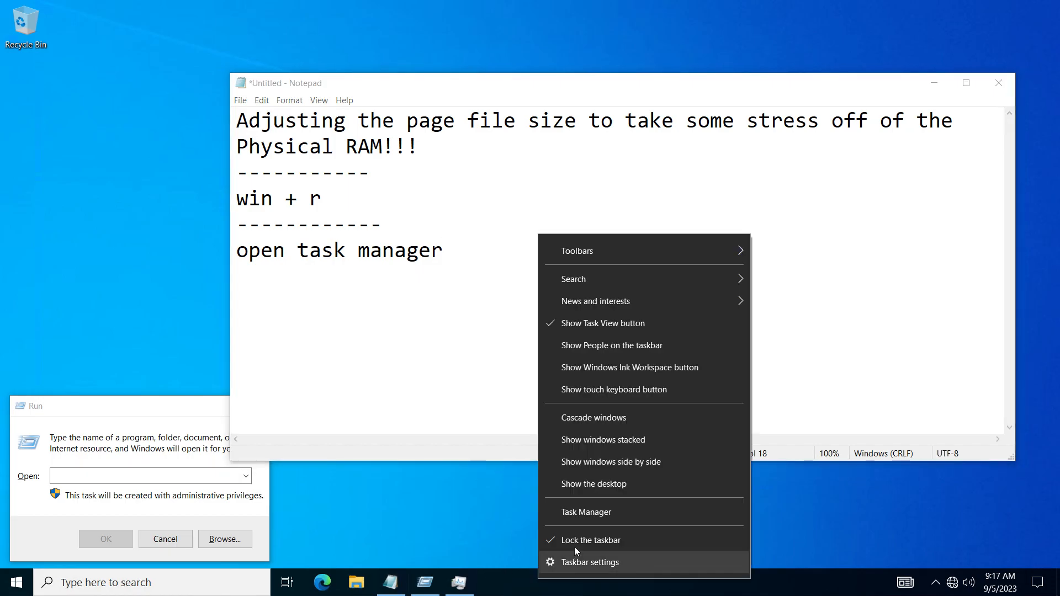
click(585, 515)
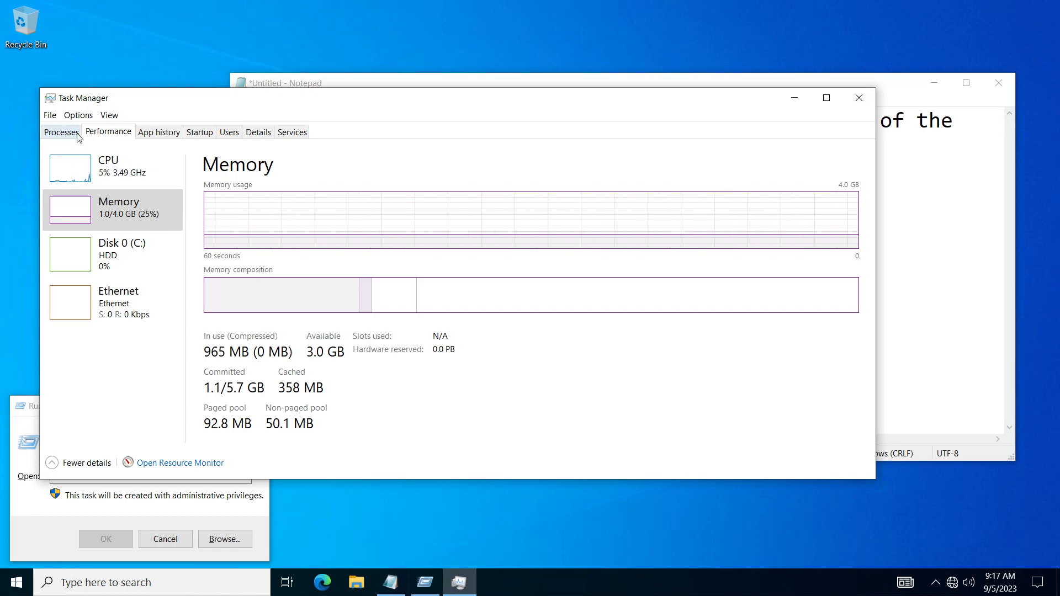
click(157, 133)
click(199, 133)
click(229, 133)
click(259, 134)
click(229, 133)
click(200, 133)
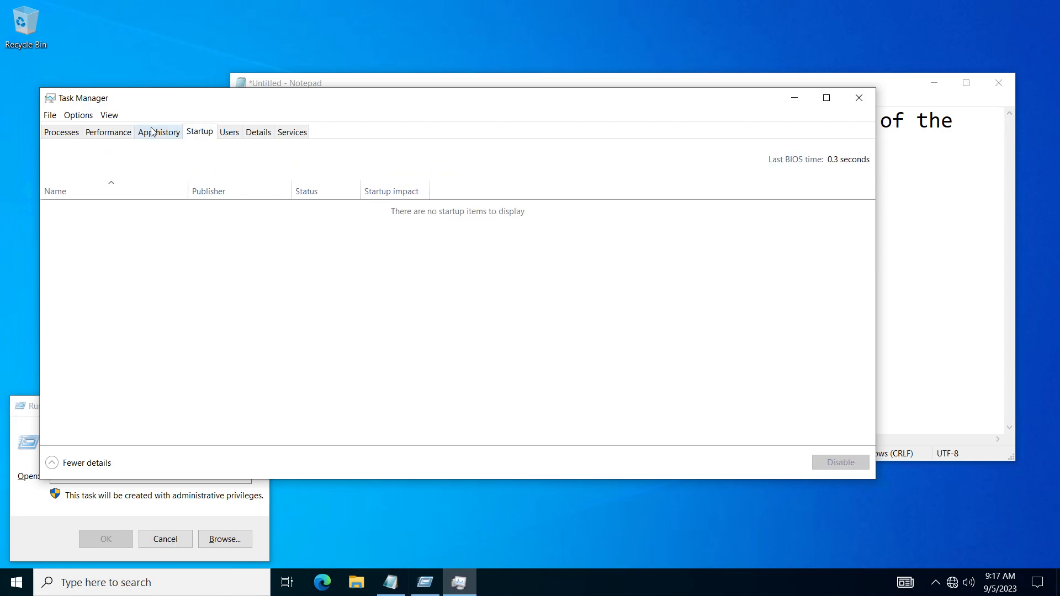
click(159, 133)
click(119, 134)
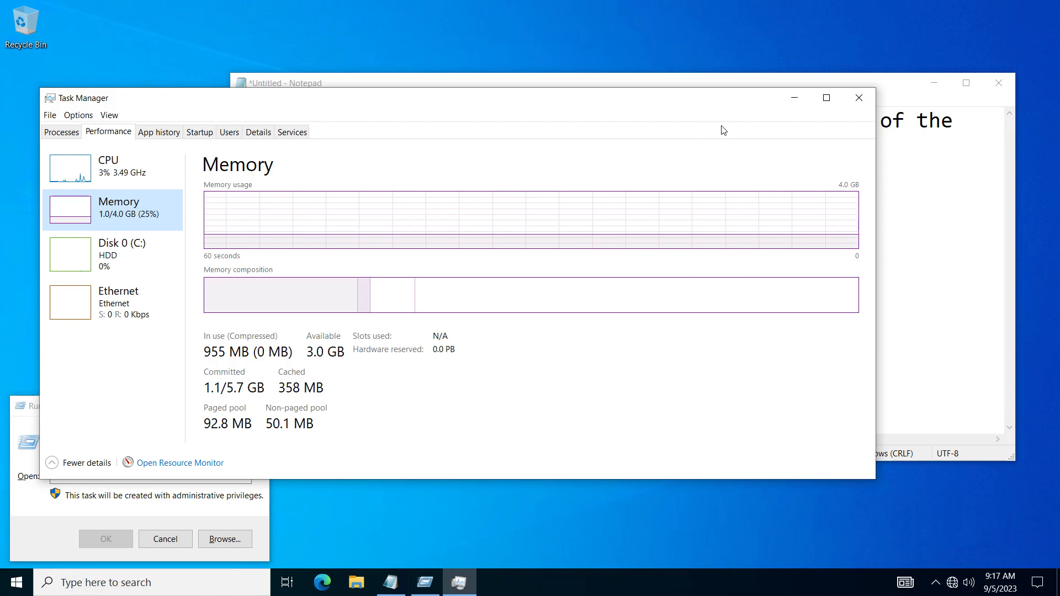
click(795, 99)
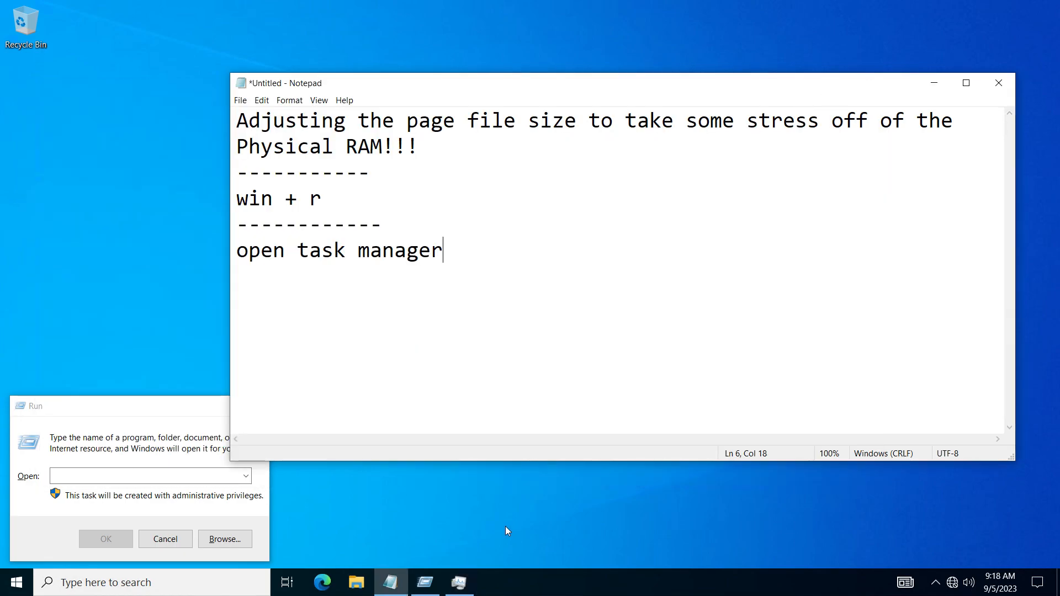
Step: Run SystemPropertiesAdvanced.exe from the Run dialog to open the advanced System Properties
click(154, 411)
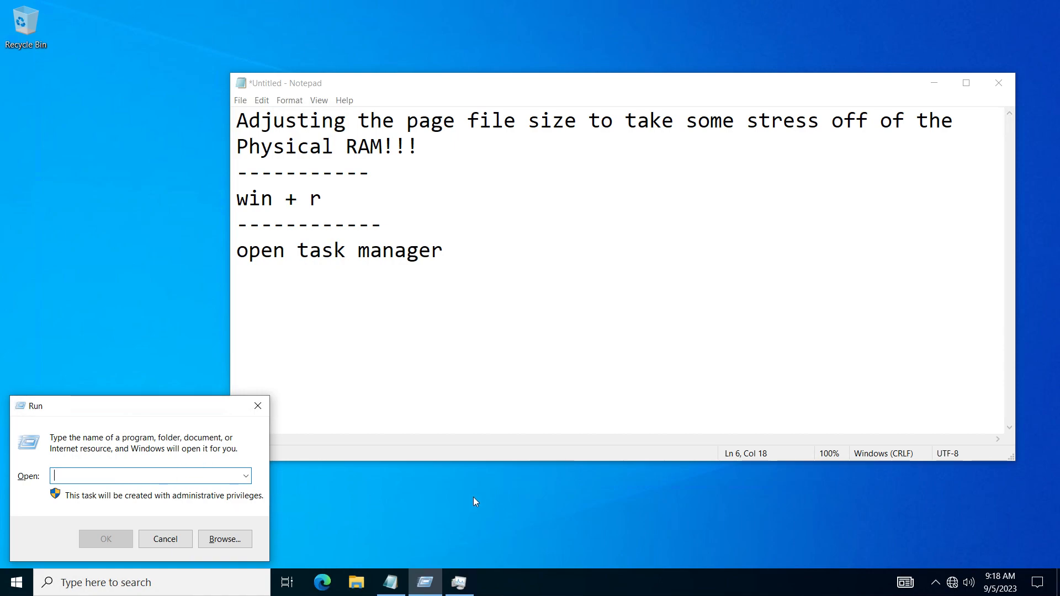
text(Syst)
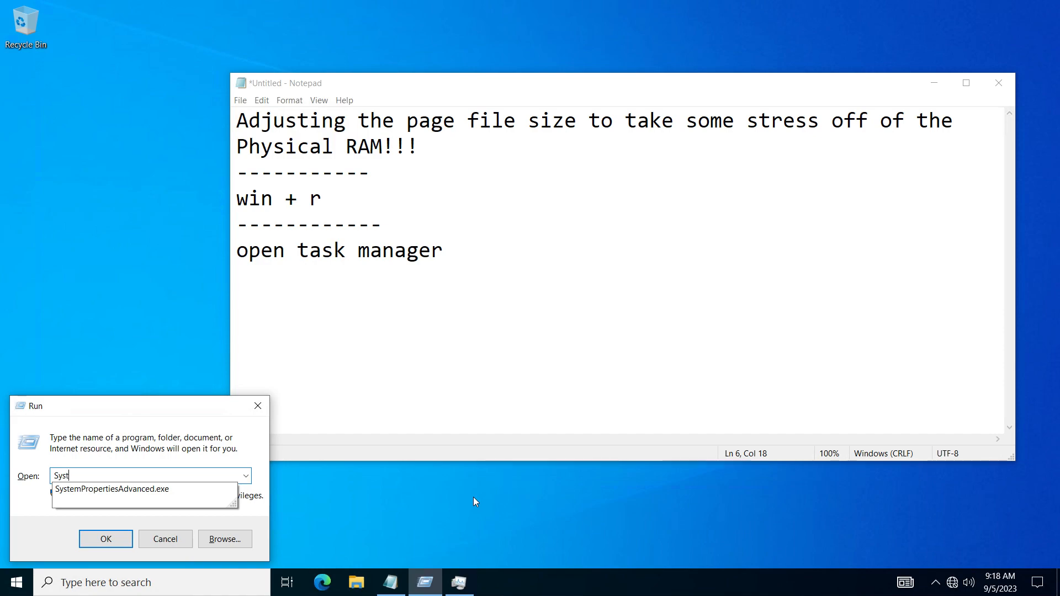
text(emPropertiesAdvan)
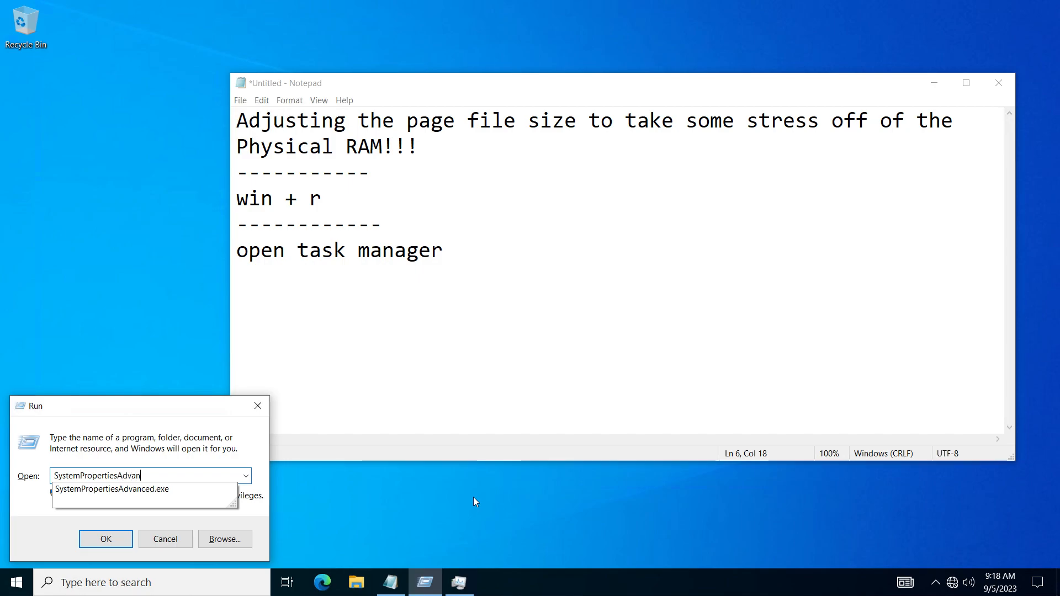
text(ced.exe)
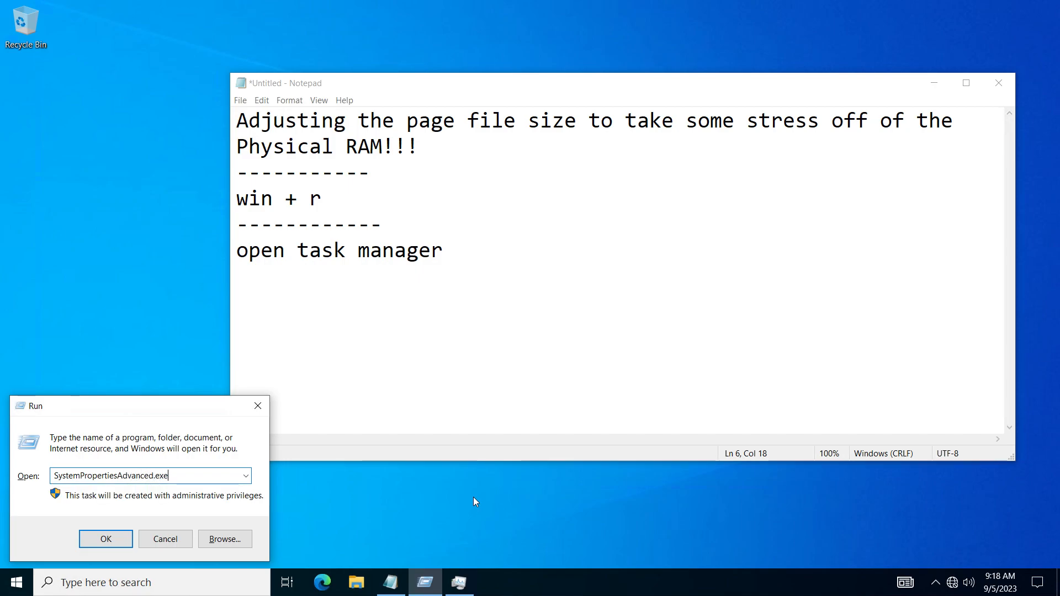
key(Return)
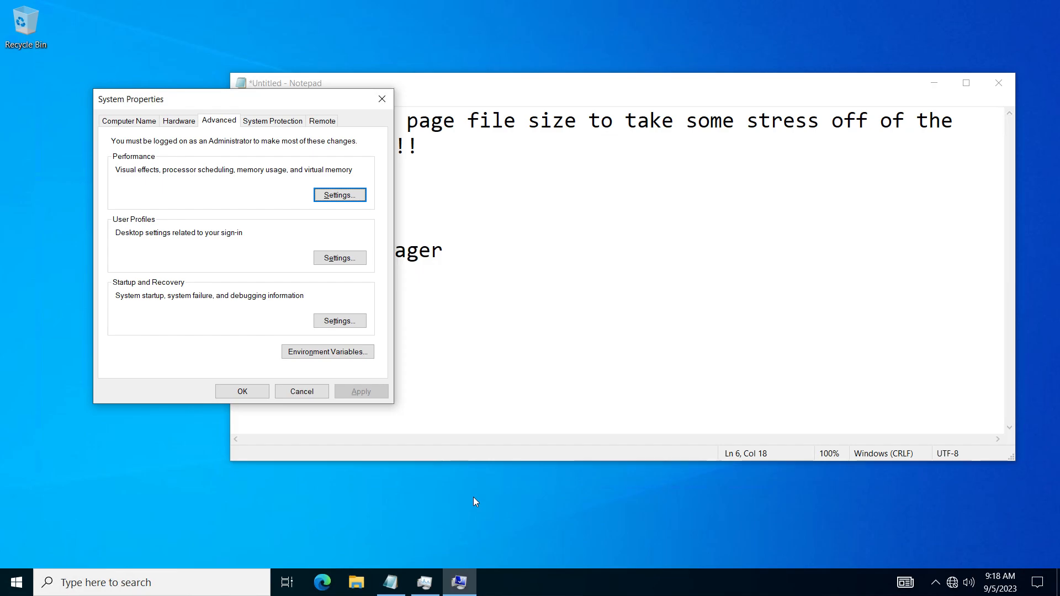
Step: Look through the Computer Name, Hardware, System Protection and Remote sections of System Properties and return to the Advanced section
click(125, 123)
click(178, 123)
click(227, 123)
click(255, 125)
click(327, 125)
click(206, 121)
click(144, 127)
click(178, 122)
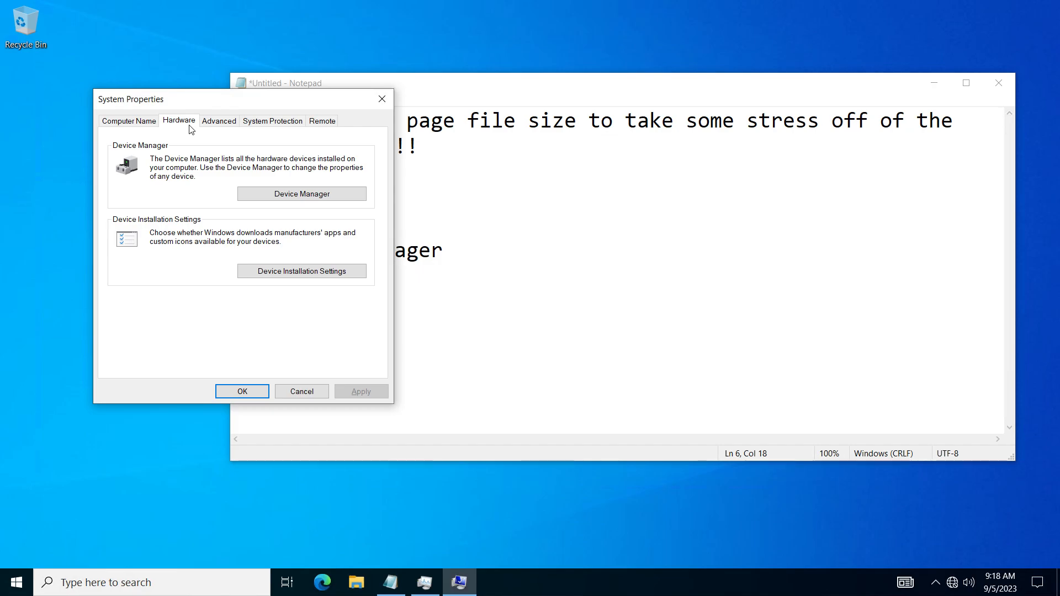
click(224, 126)
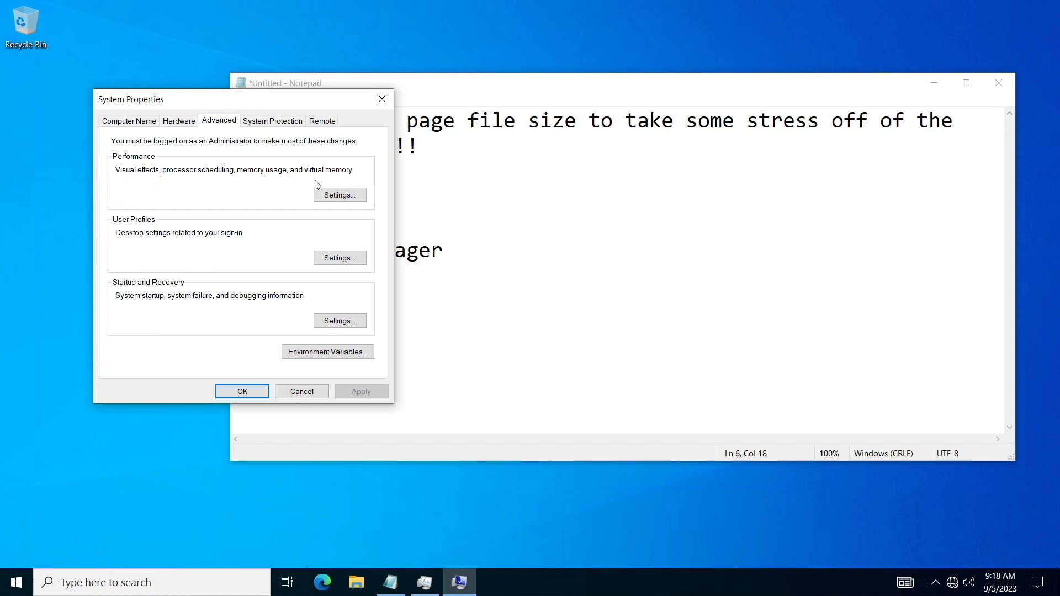
Step: Open the Virtual Memory settings from the advanced Performance Options and turn off automatic paging file size management for all drives
click(340, 195)
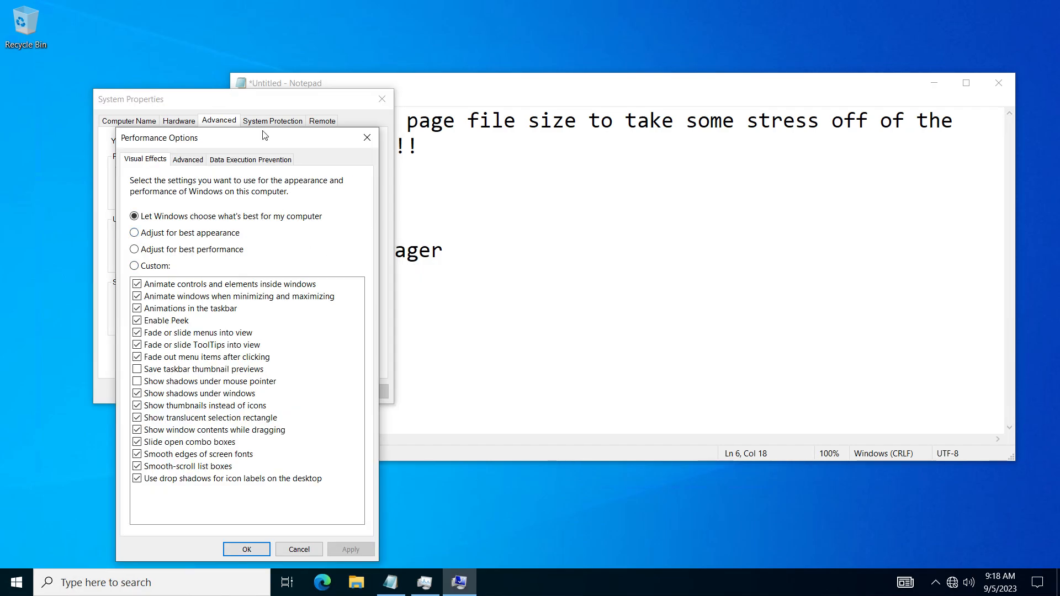
click(184, 164)
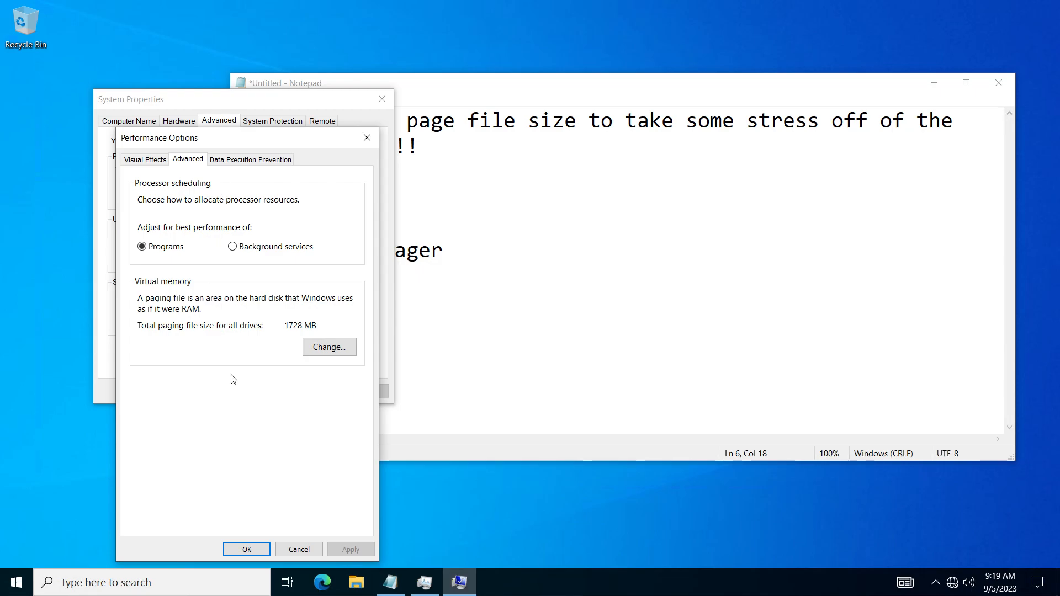
click(330, 348)
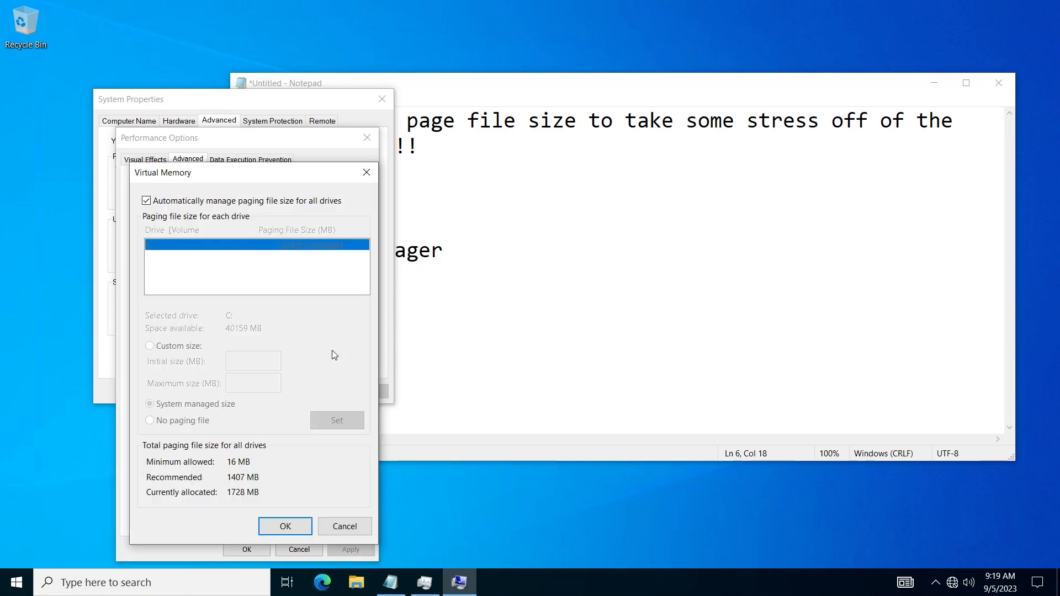
click(147, 201)
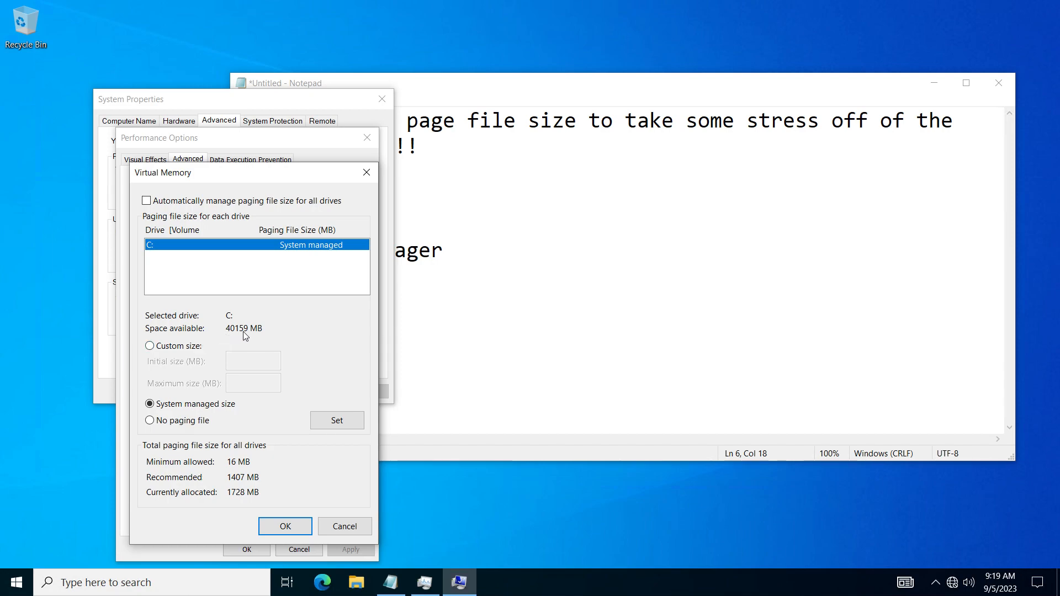
Step: Choose a custom paging file size for drive C: and check the installed memory in Task Manager
click(150, 346)
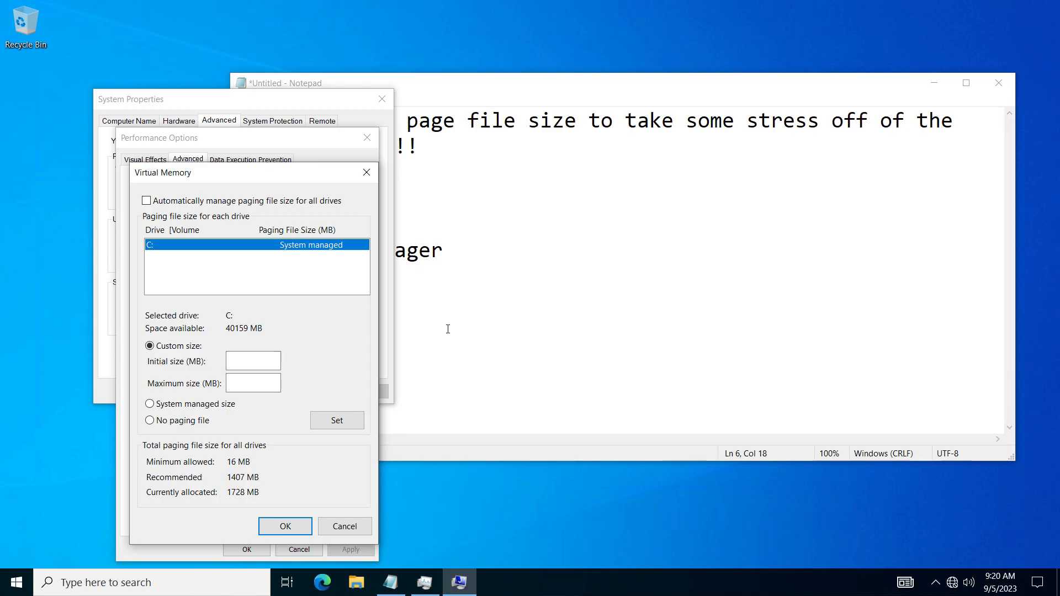
click(425, 587)
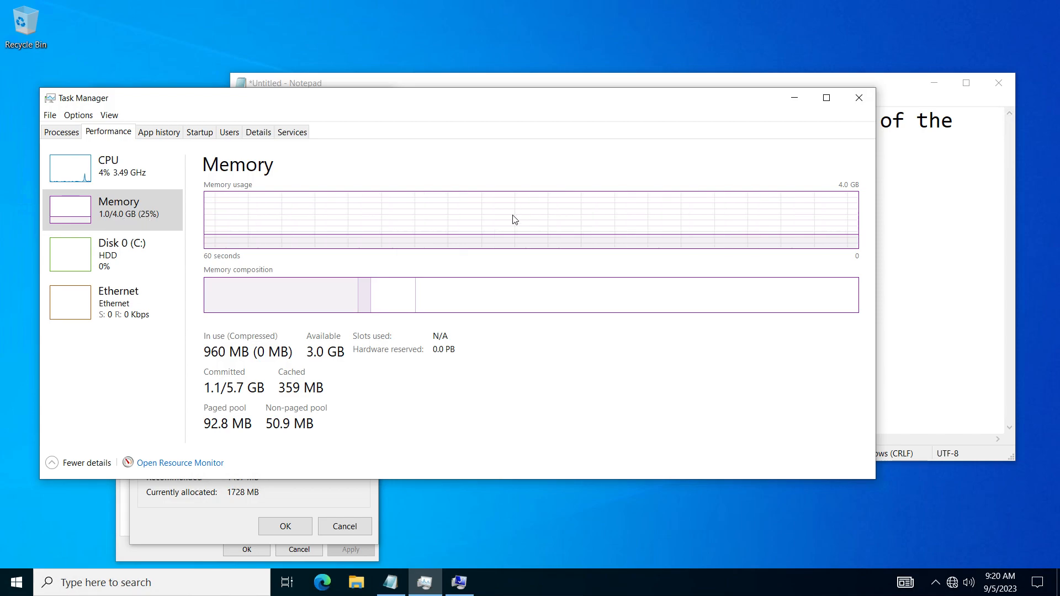
click(333, 496)
Step: In the Notepad notes, add the line "find total" between two dashed dividers below "open task manager"
click(906, 320)
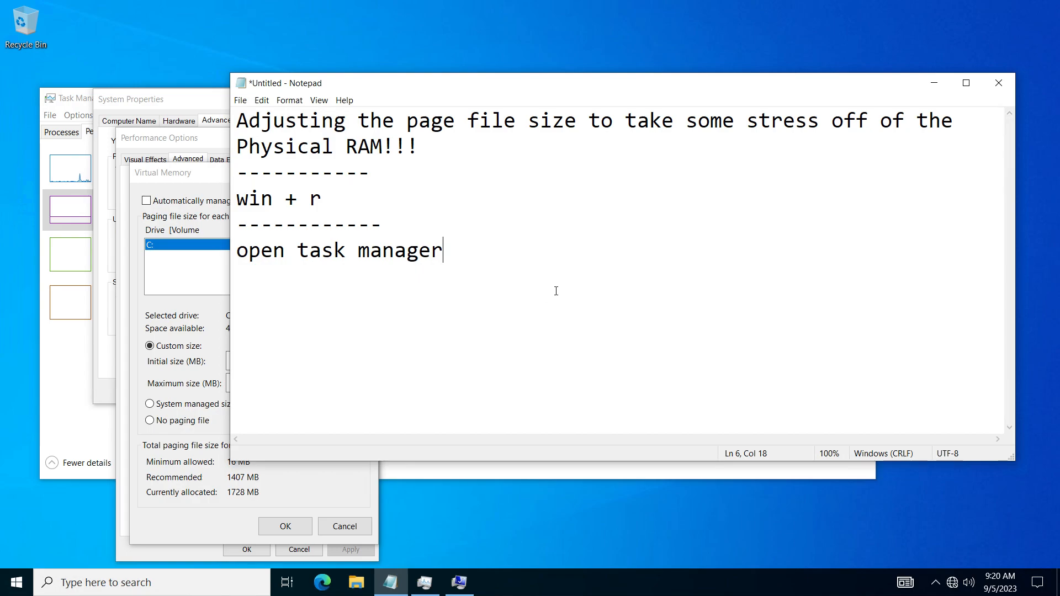
key(Return)
text(----------)
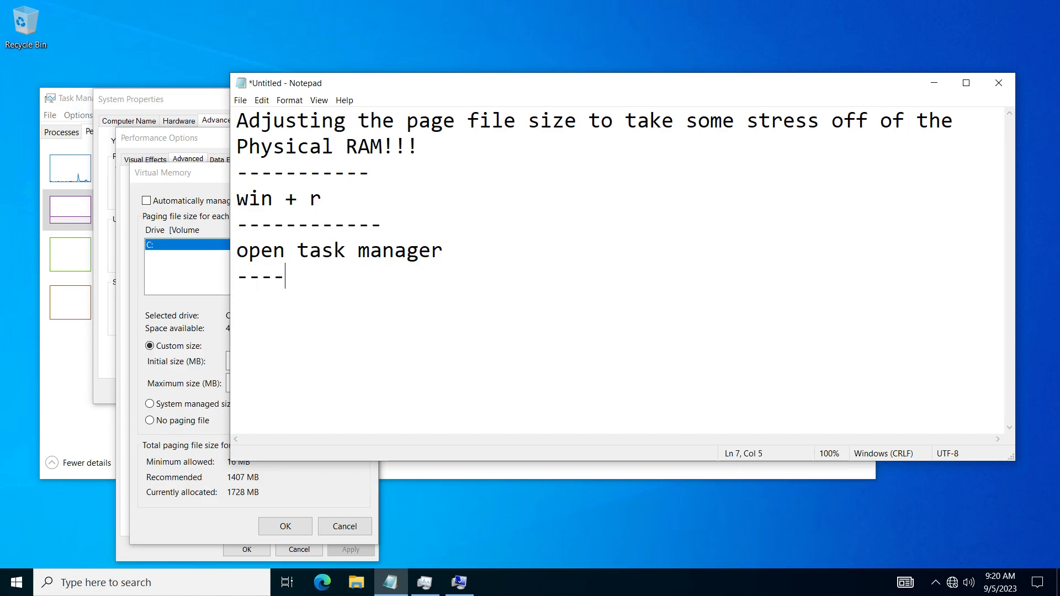
key(Return)
text(find tota)
text(tl)
key(BackSpace)
key(BackSpace)
text(;l)
key(BackSpace)
key(BackSpace)
text(l\)
key(Return)
key(BackSpace)
key(BackSpace)
key(Return)
text(----------)
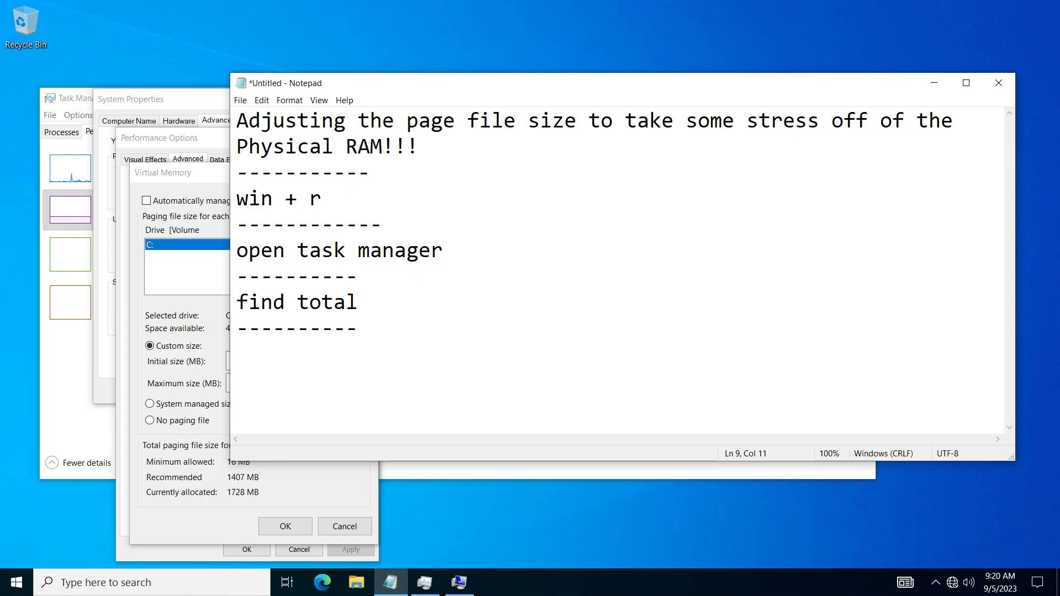
Step: Add the line "systempropertiesadvanced.exe" below the last dashed divider in the notes
text(s)
key(BackSpace)
key(Return)
text(system)
text(properties)
text(advan)
key(BackSpace)
text(vanced.exe)
key(Return)
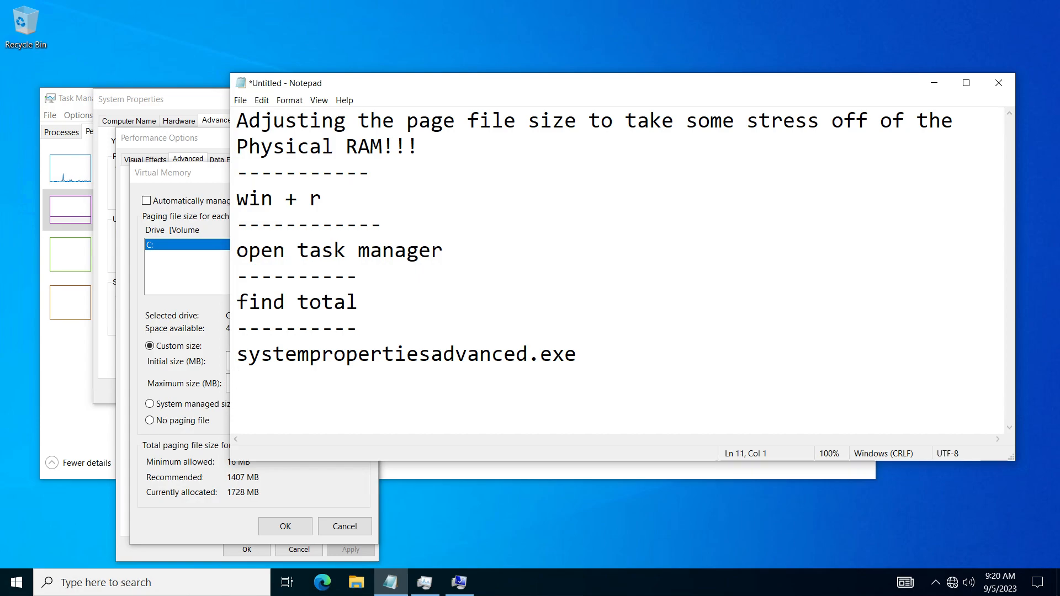
Step: Add a divider, "4GB", "4 X 1024 = 4096MB" and "(4 X 1.5) X 1024 = 6144MB" to the end of the Notepad notes
click(178, 184)
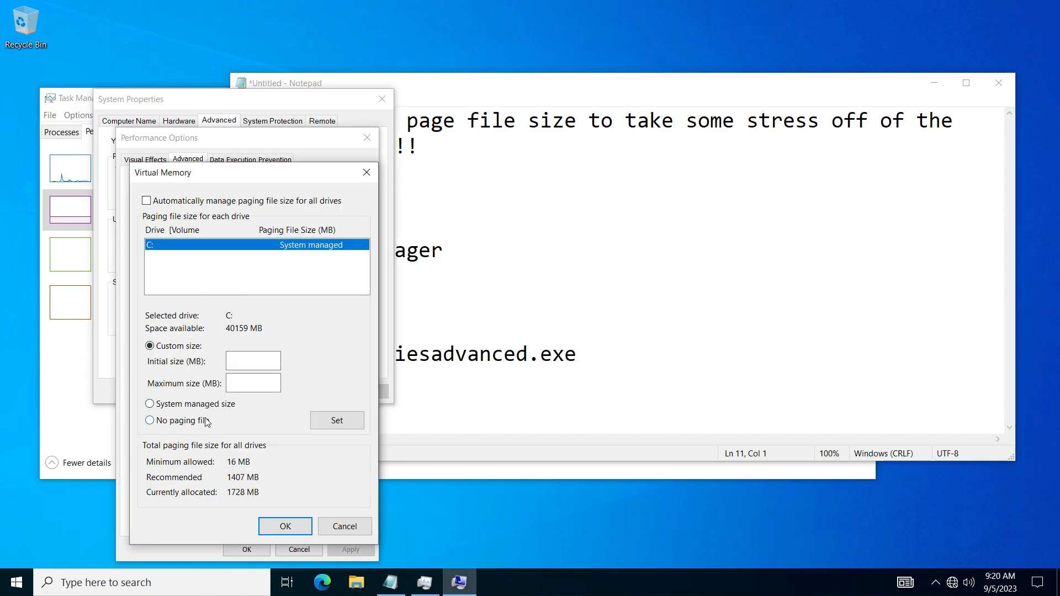
click(258, 369)
click(594, 387)
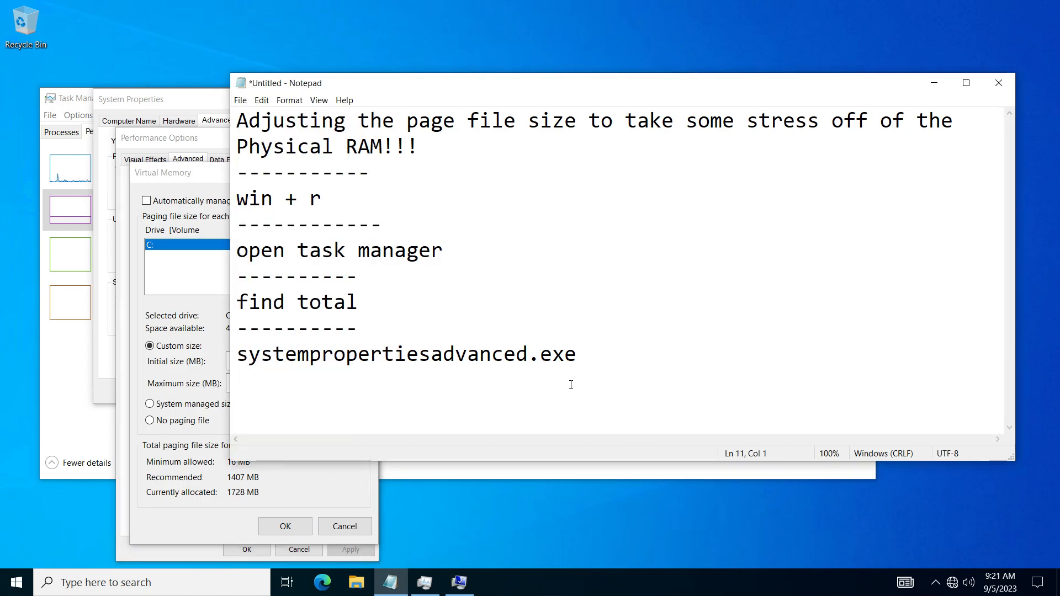
text(----------)
key(Return)
text(4GB --- 4 X 1024 = 4096MB  (4 X 1.5) X 1024 = 6144MB)
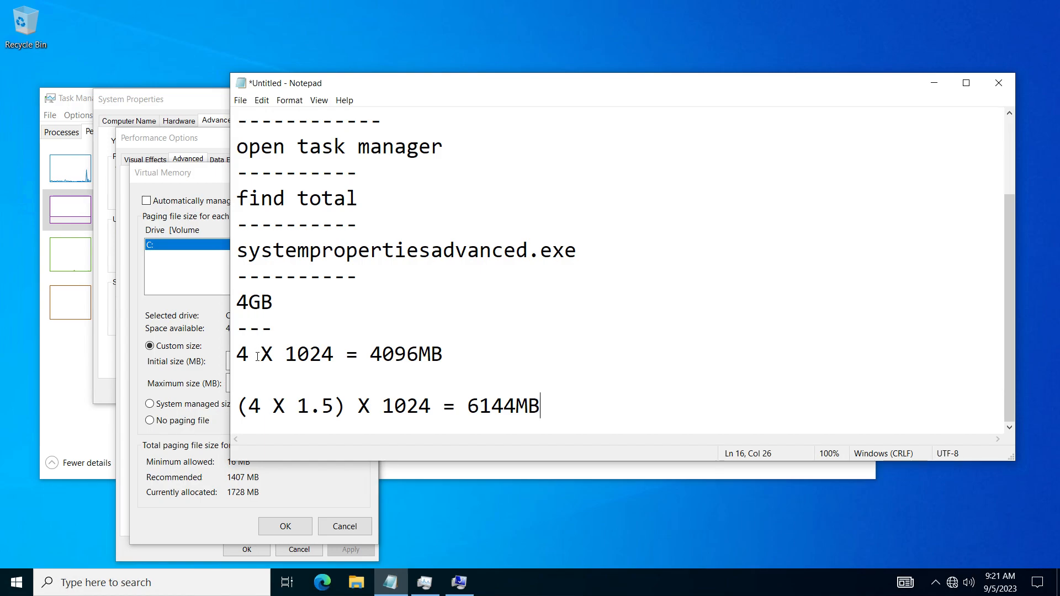
Step: Review the 4 X 1024 conversion in the notes, comparing it with Task Manager's memory total and the Virtual Memory size fields
drag(280, 307, 235, 305)
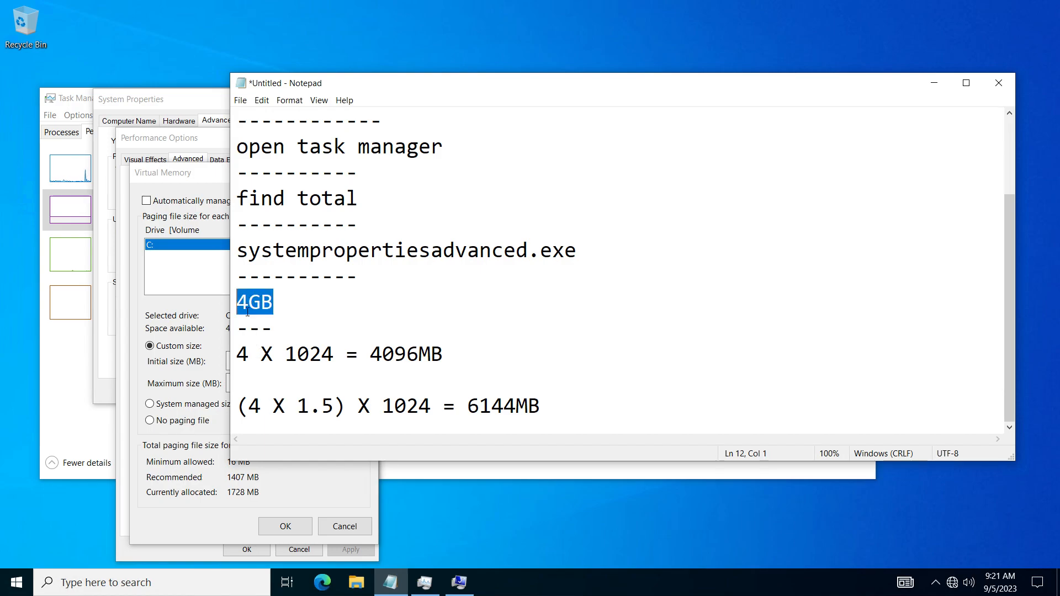
drag(252, 355, 237, 357)
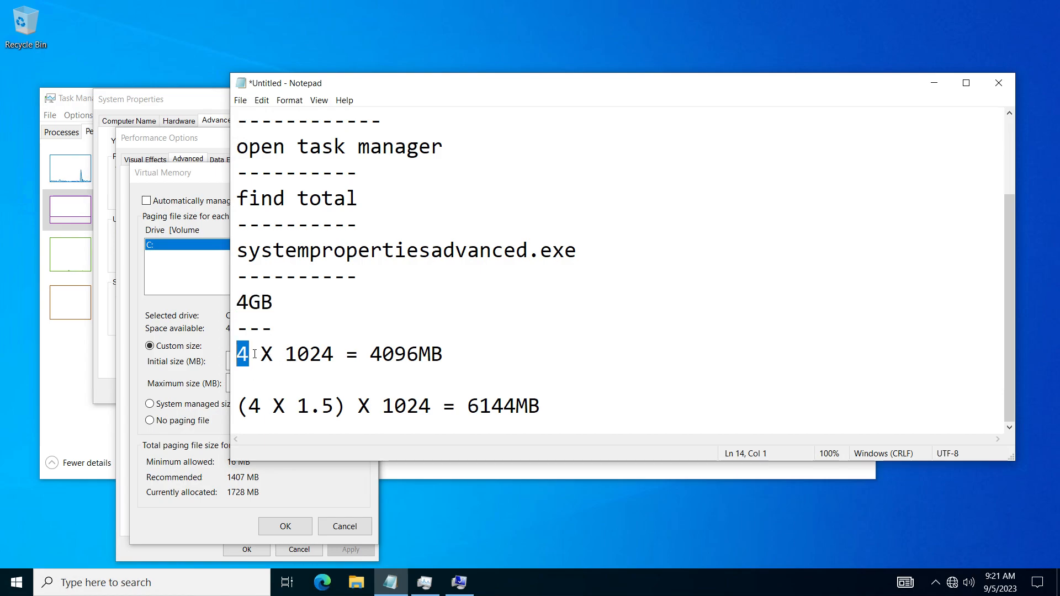
drag(287, 356, 344, 343)
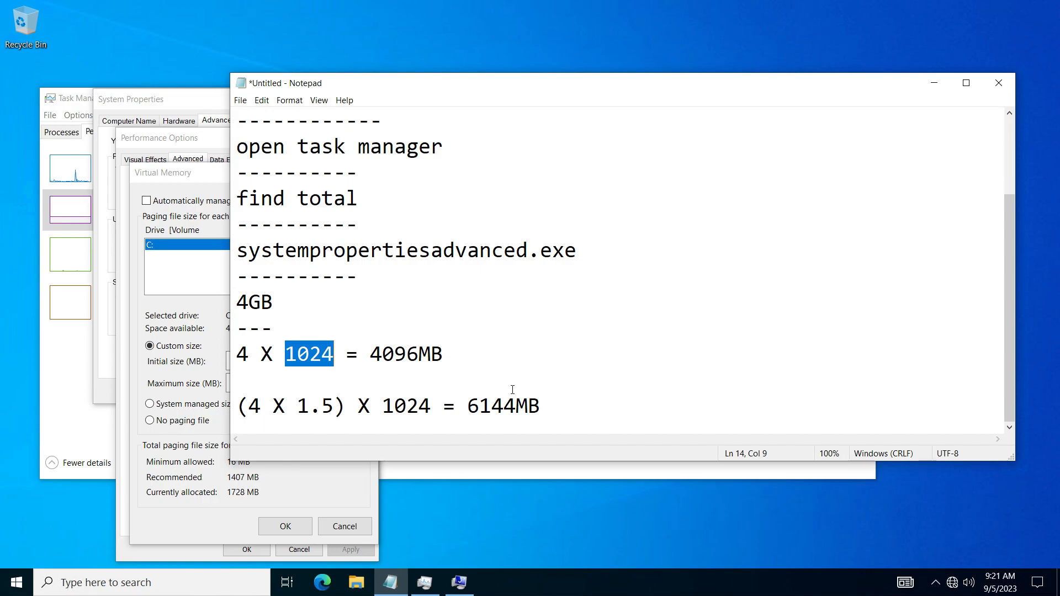
drag(419, 354, 444, 356)
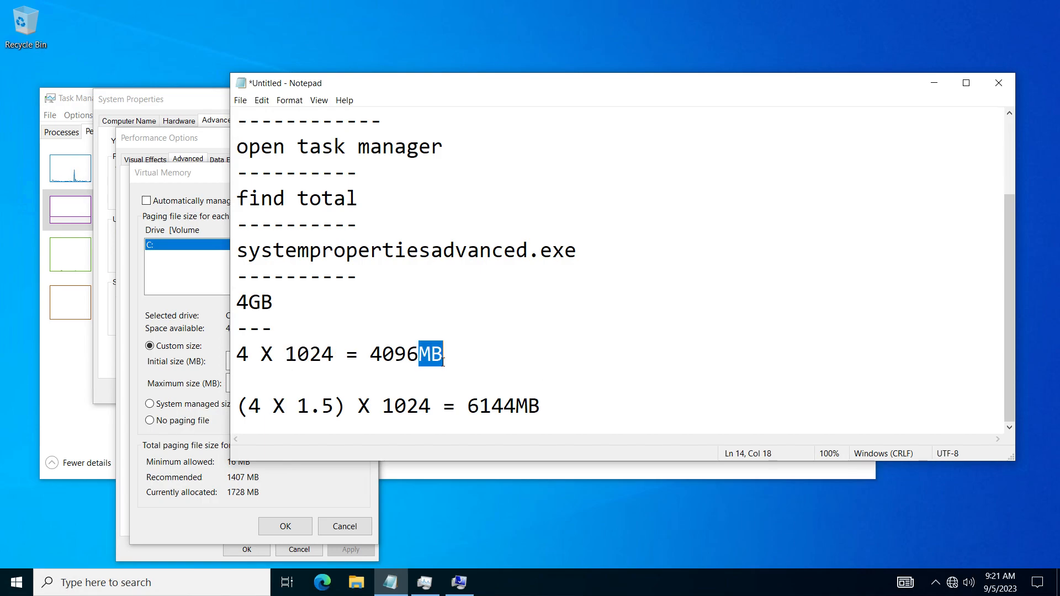
drag(457, 95, 590, 131)
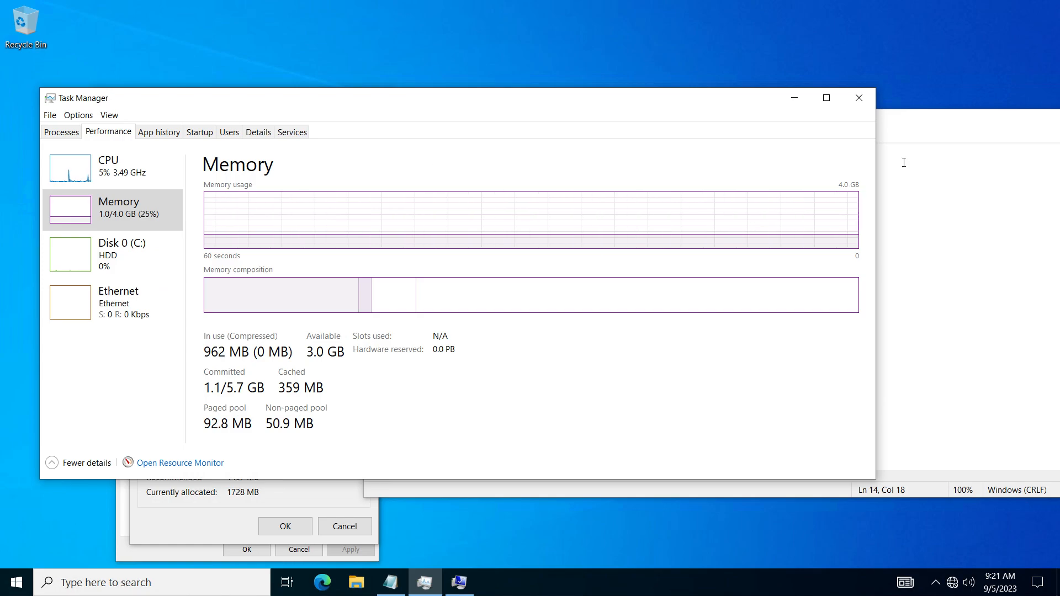
click(911, 135)
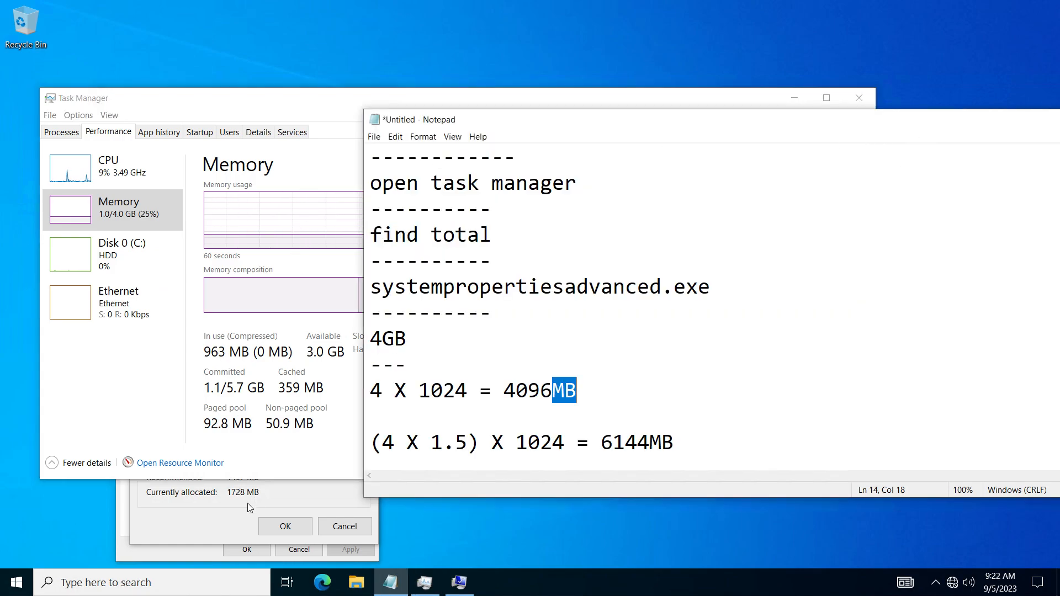
click(232, 502)
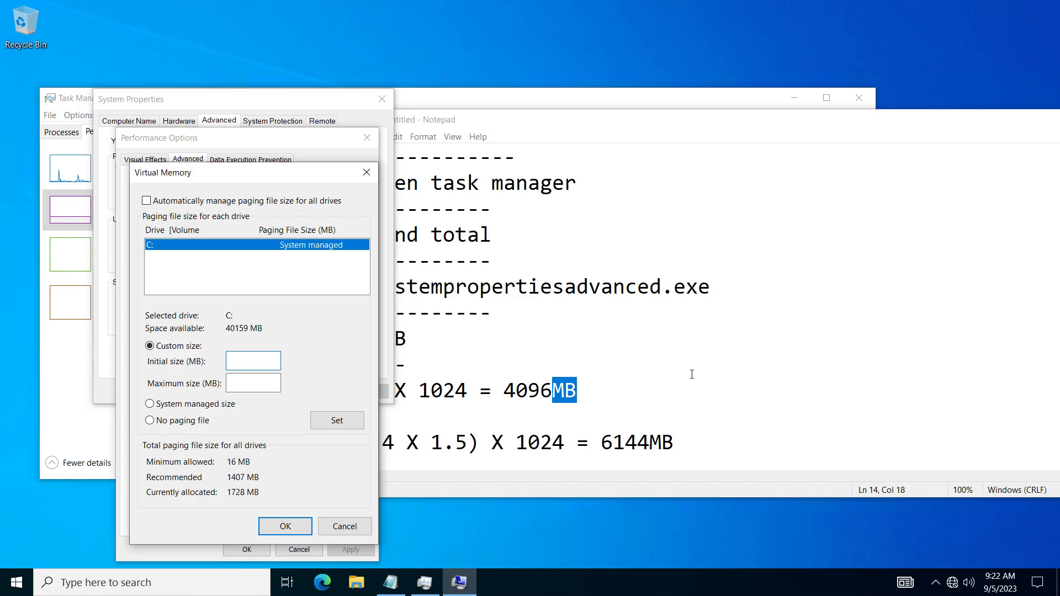
click(675, 376)
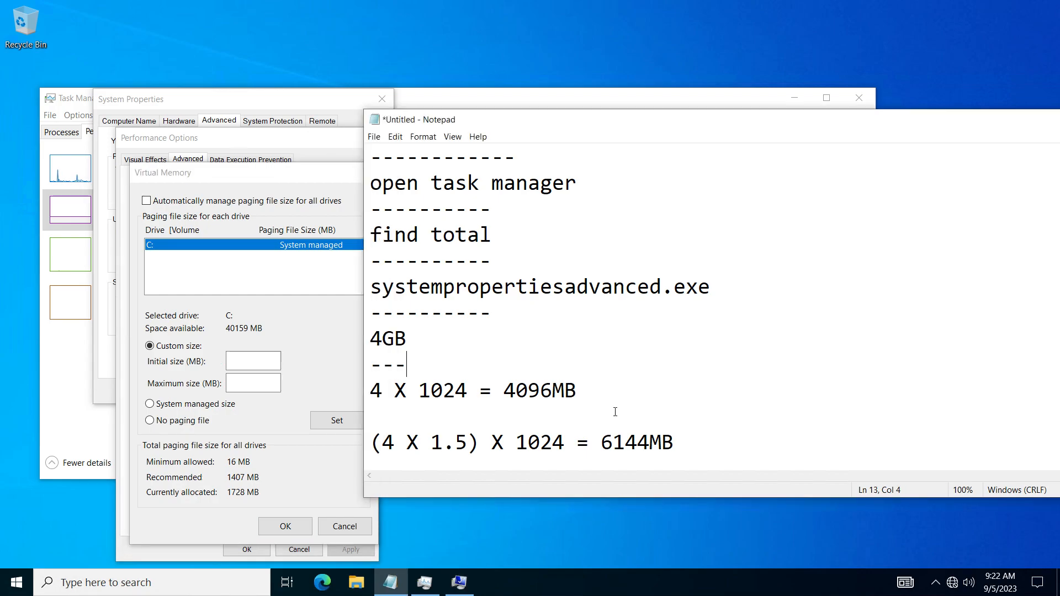
drag(469, 398, 418, 396)
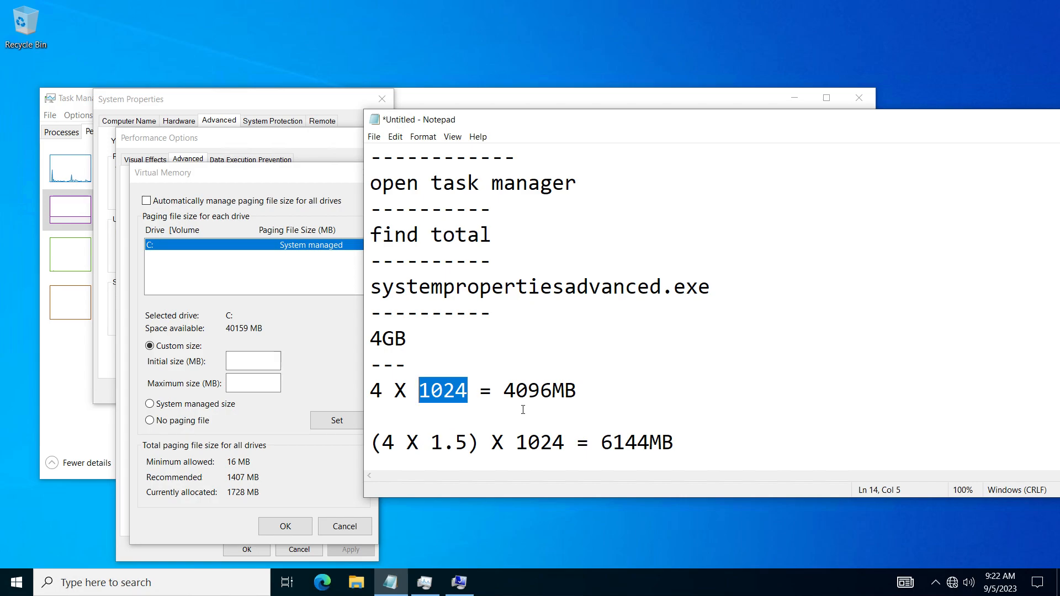
Step: Set the custom initial paging file size for drive C: to 4096 MB in Virtual Memory
click(253, 361)
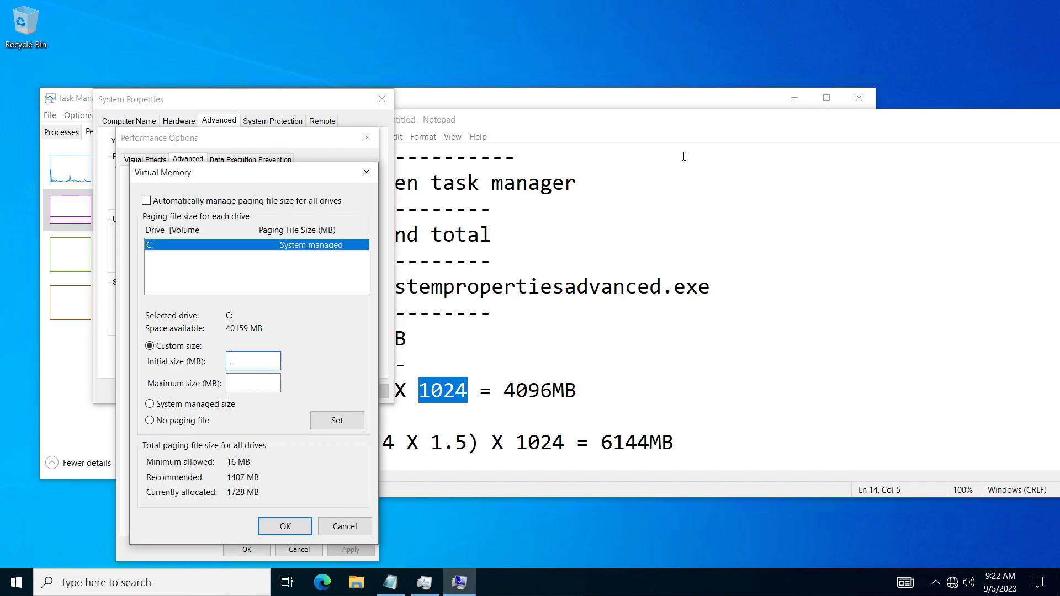
text(4096)
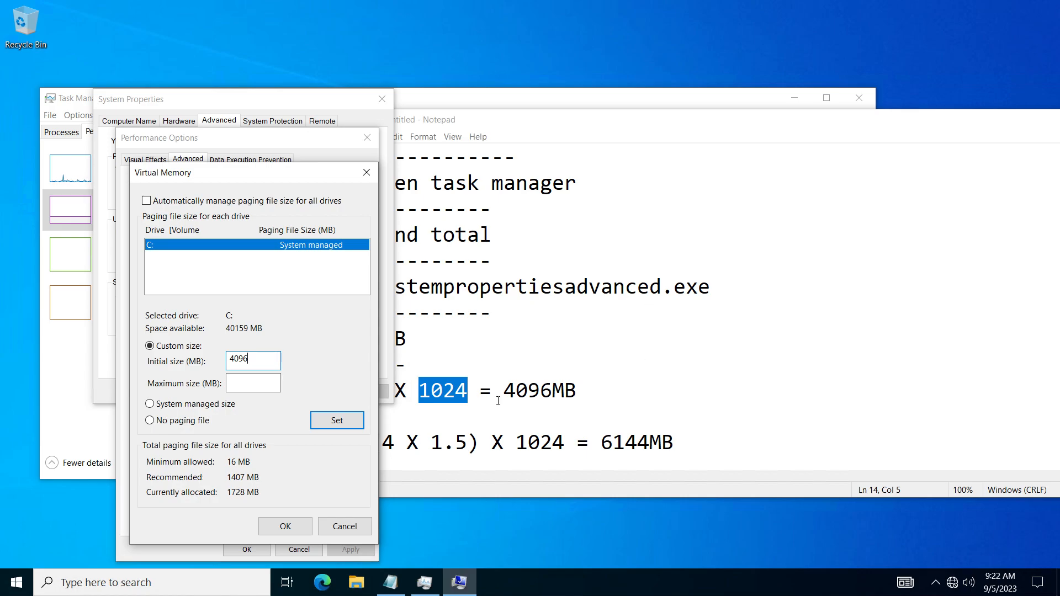
click(259, 386)
Step: Bring Notepad fully into view and highlight the (4 X 1.5) X 1024 calculation to review it
click(667, 134)
drag(699, 119, 509, 132)
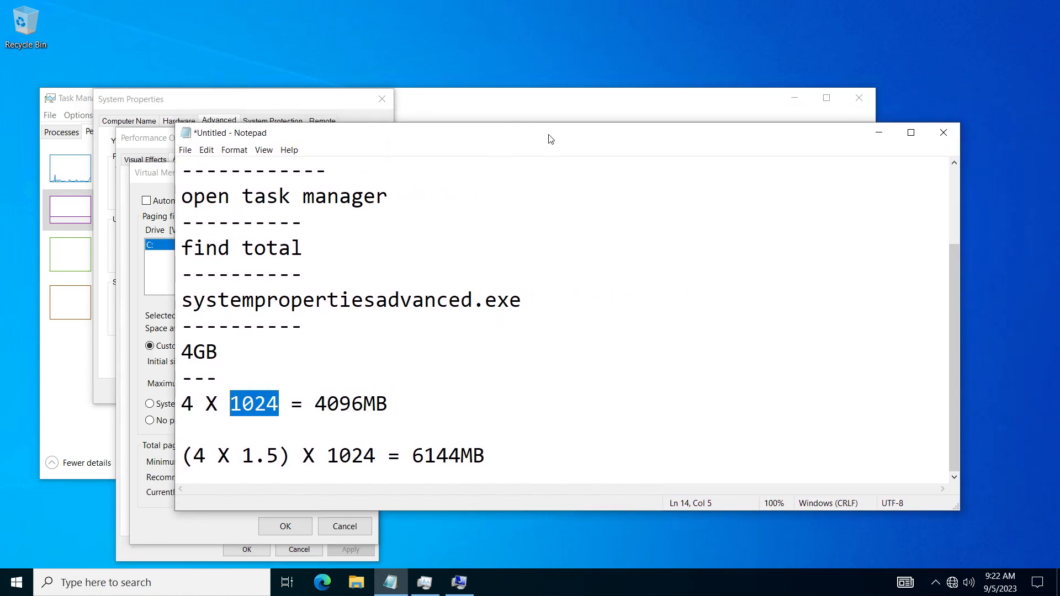
click(511, 470)
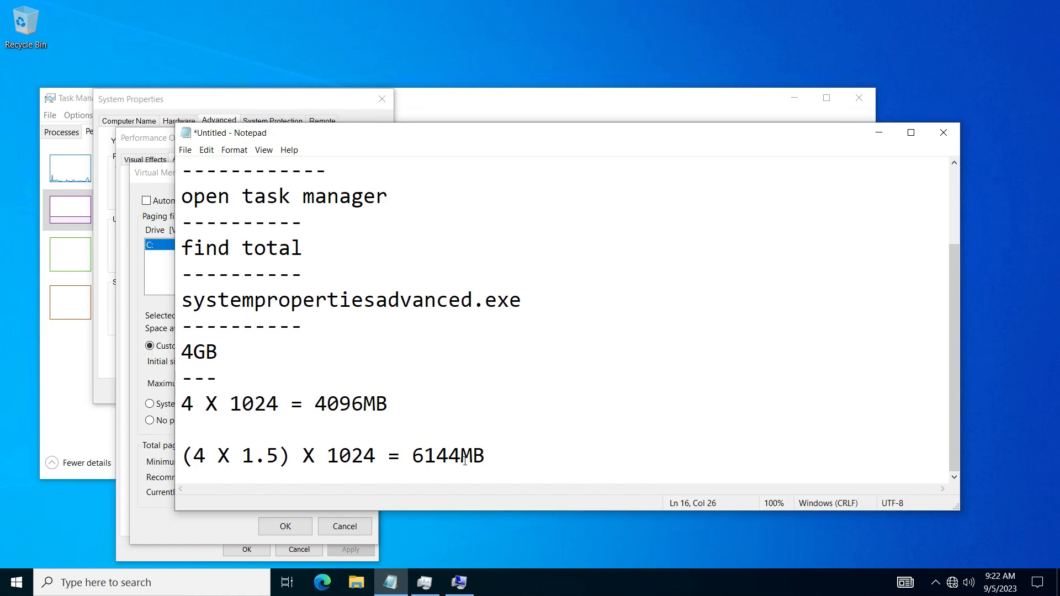
drag(486, 458, 188, 457)
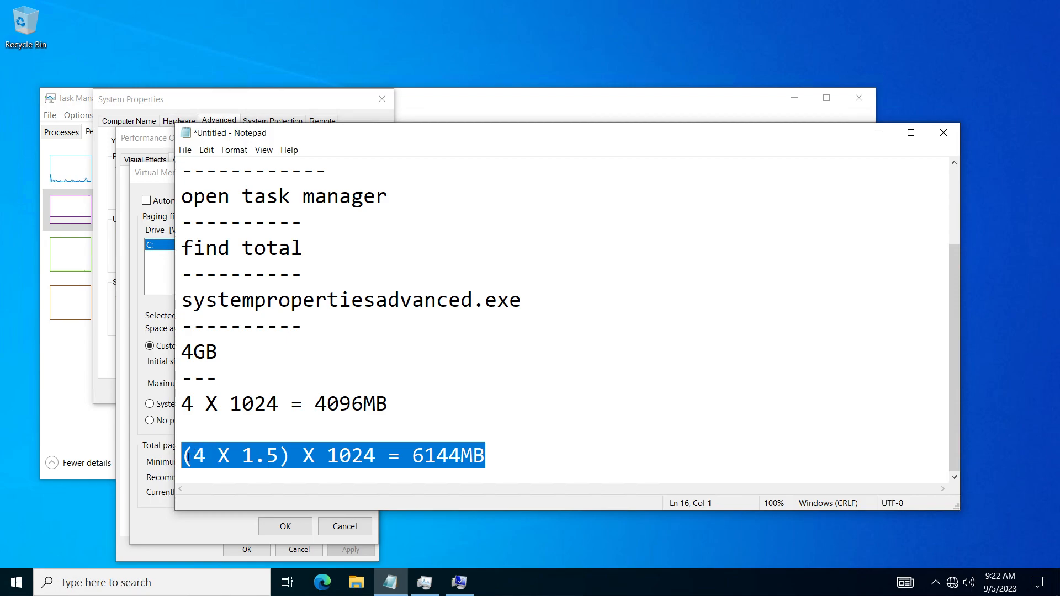
click(497, 449)
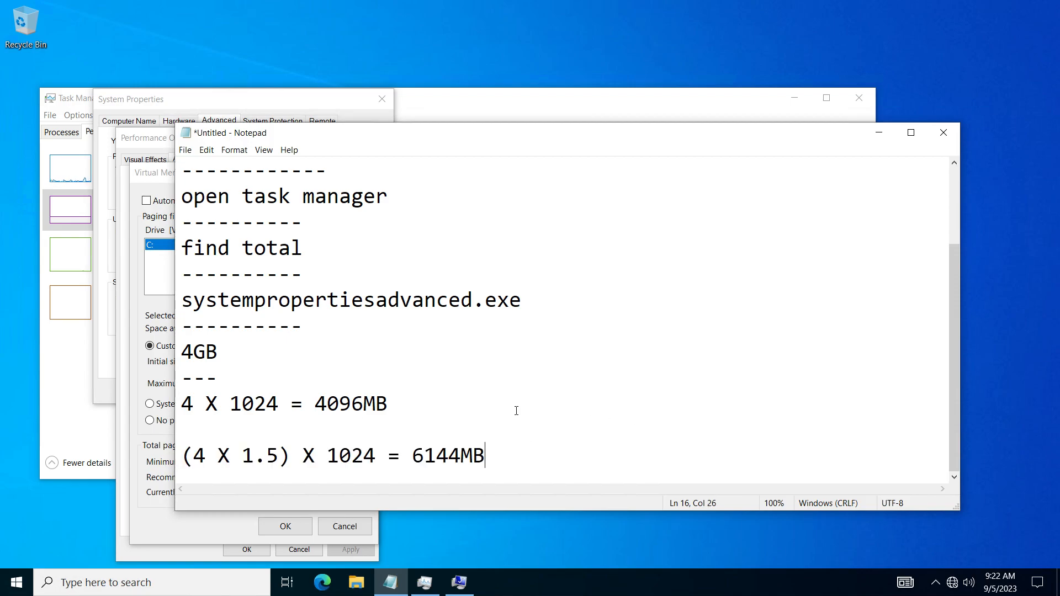
Step: Below the 4096MB calculation, insert a dashed divider and the note "if hibernating the pc then multiply the total by 2 (two)"
key(Up)
key(Up)
key(Home)
key(shift+Right)
key(shift+Right)
key(shift+Right)
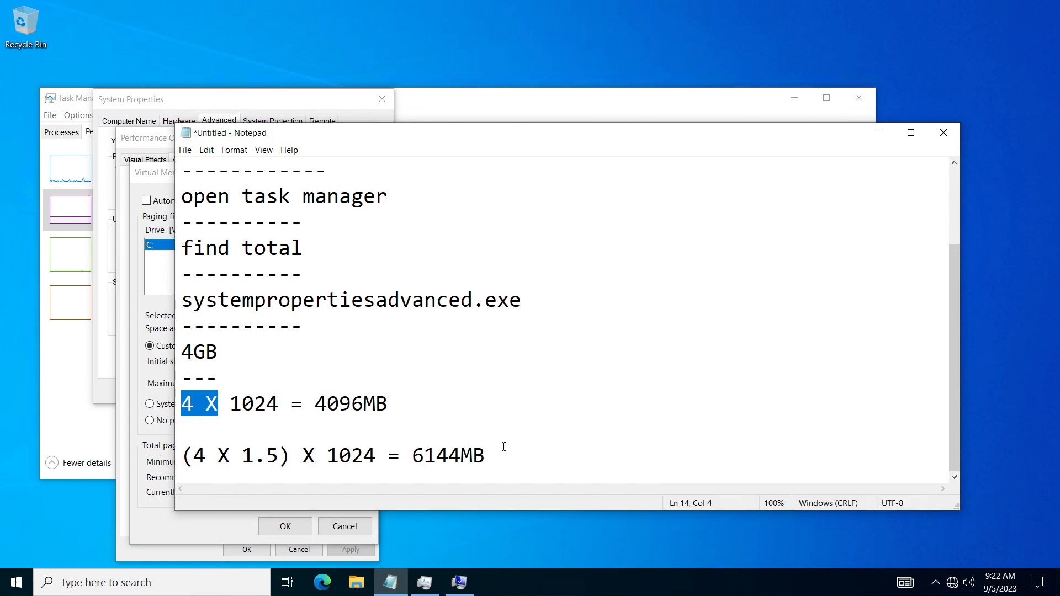
key(Left)
key(End)
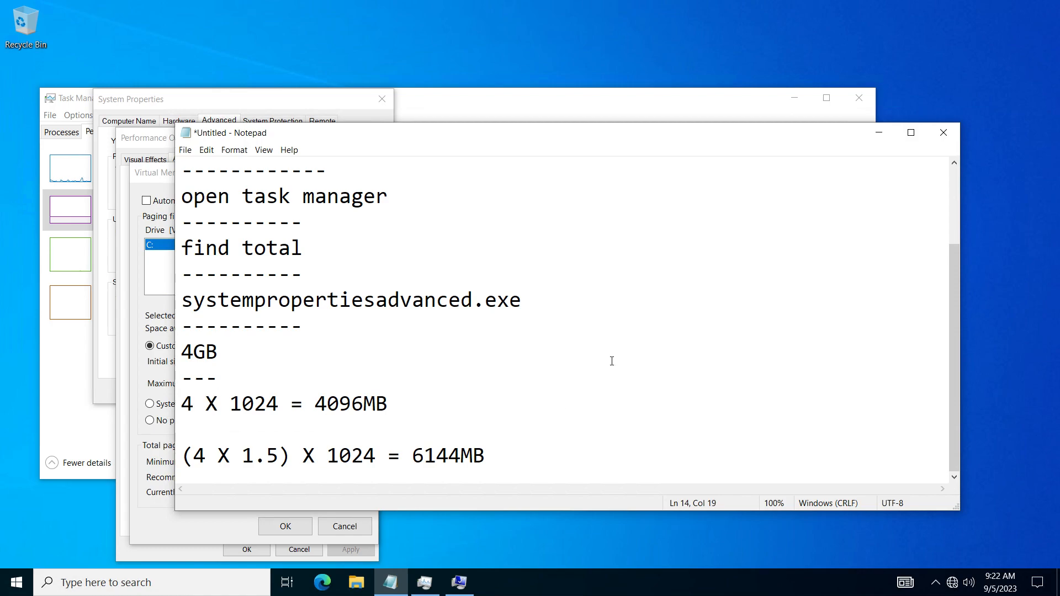
key(Return)
text(--------)
key(Return)
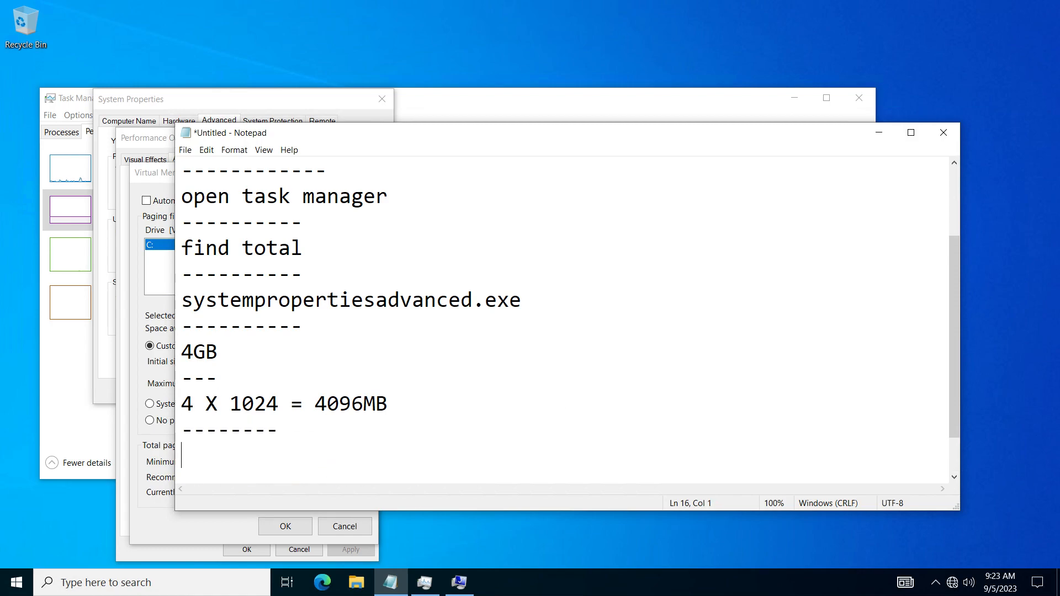
text(if hibernat)
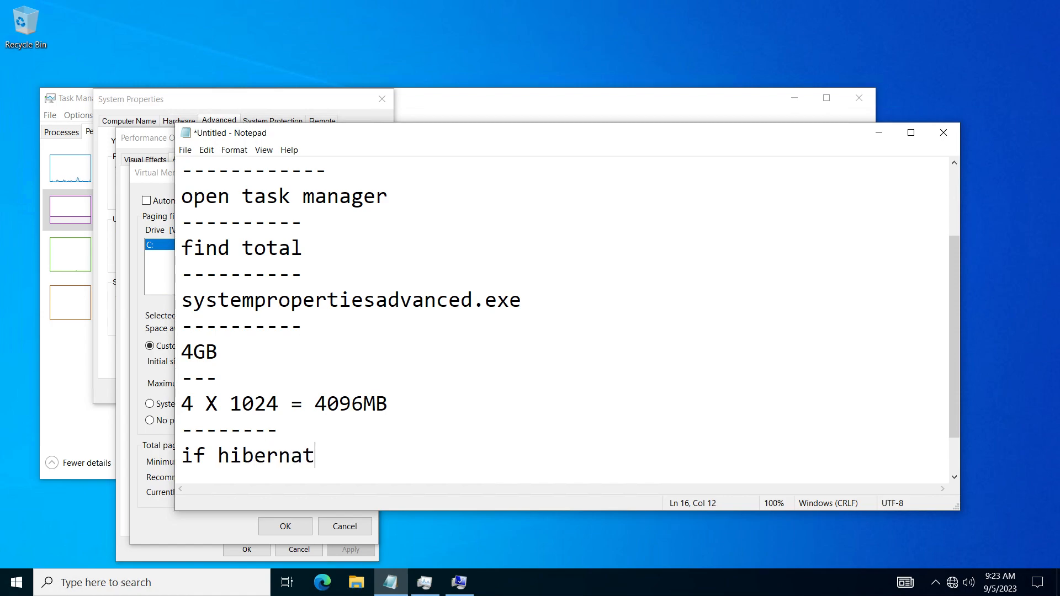
text(ing the pc then )
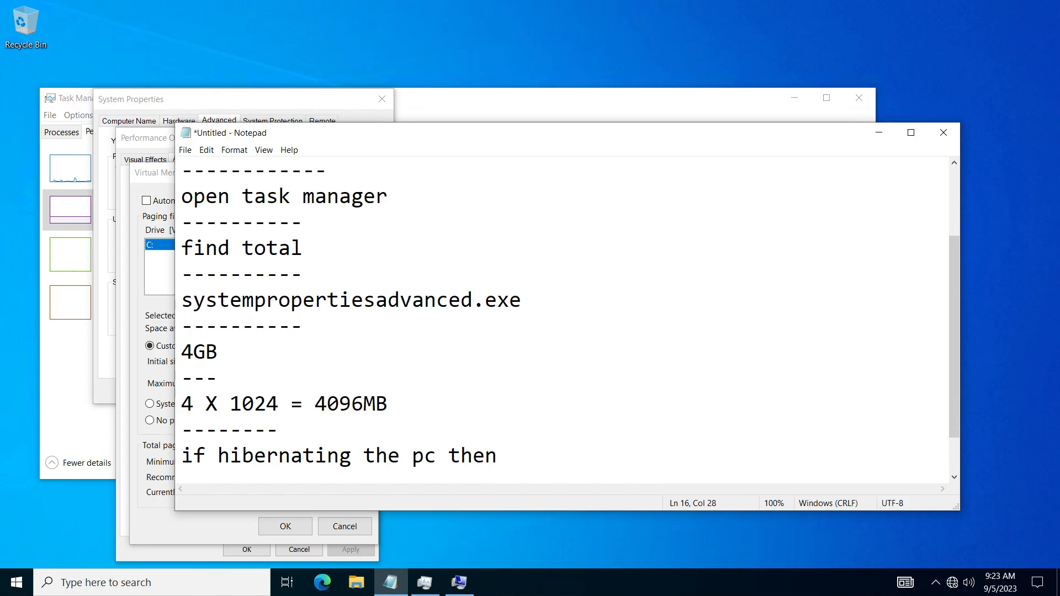
text(multiply the total by 2 ()two)
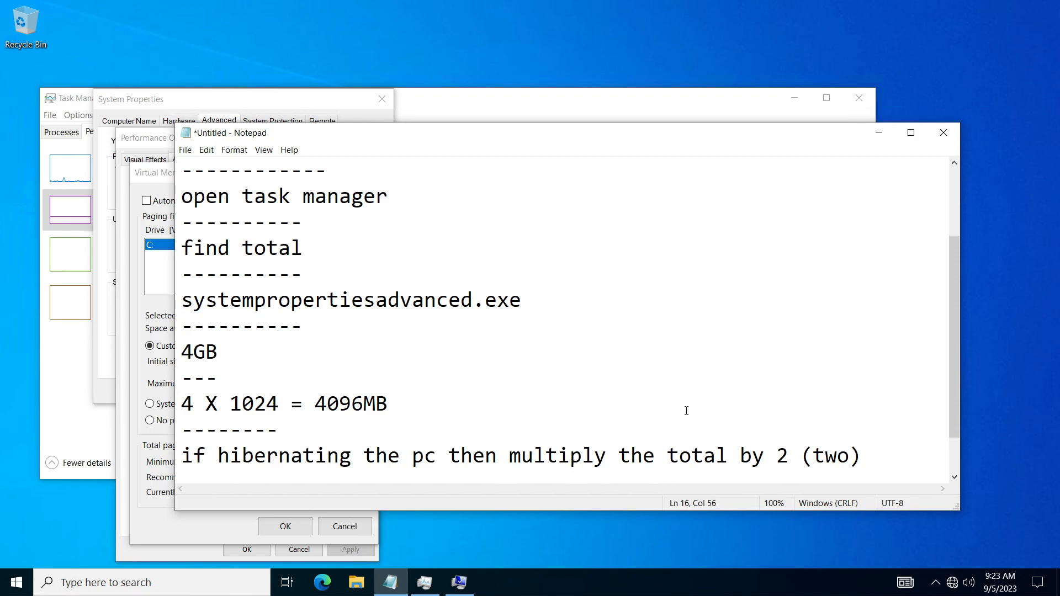
Step: Review both page file calculations in the notes, highlighting the 1024 factor, the 4096MB line and the 4 X 1.5 term
scroll(686, 411, down, 1)
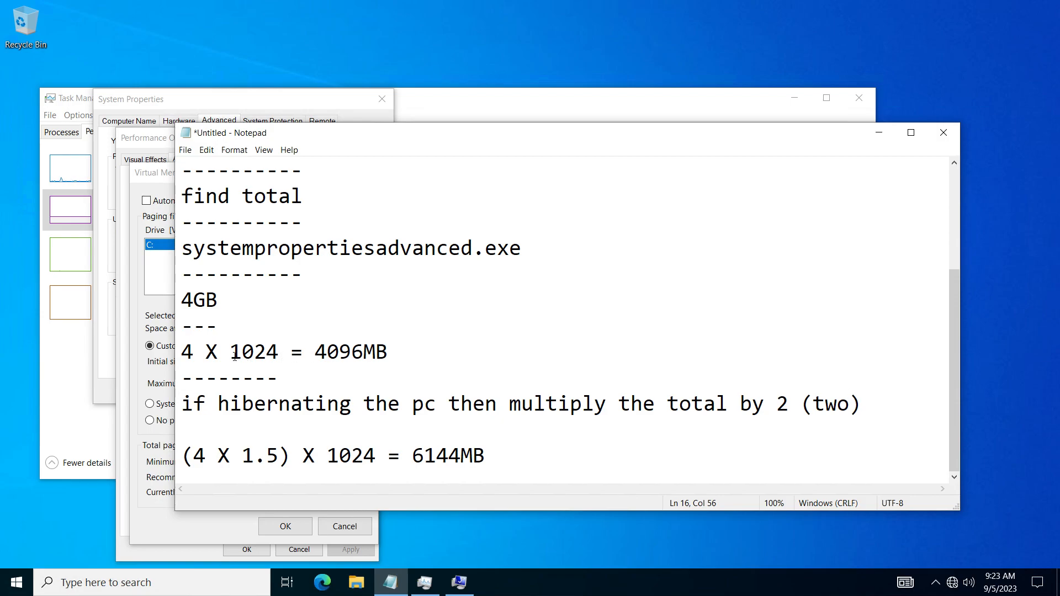
drag(231, 357, 284, 358)
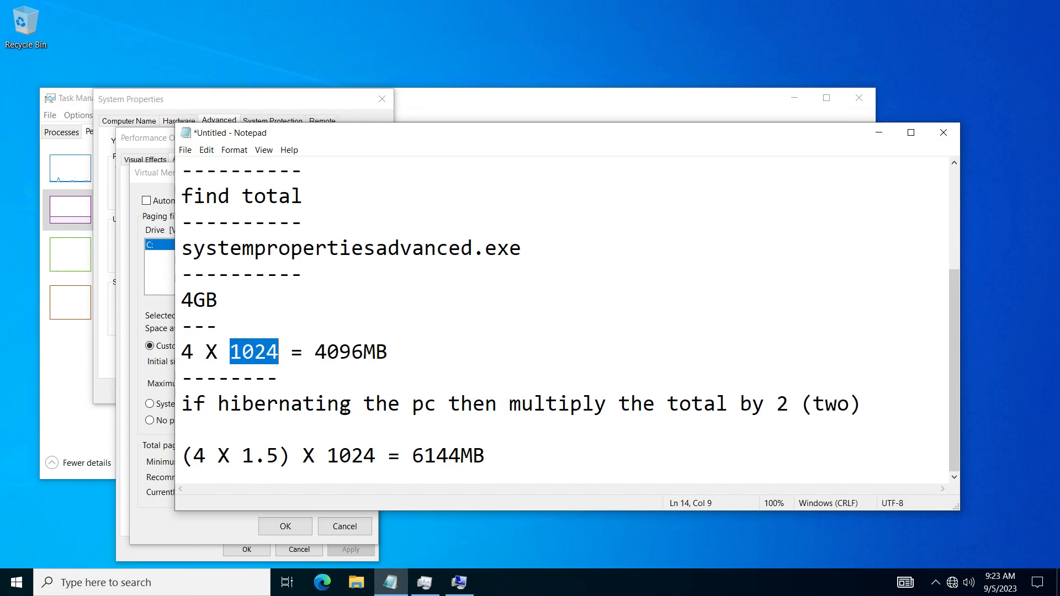
drag(186, 360, 392, 355)
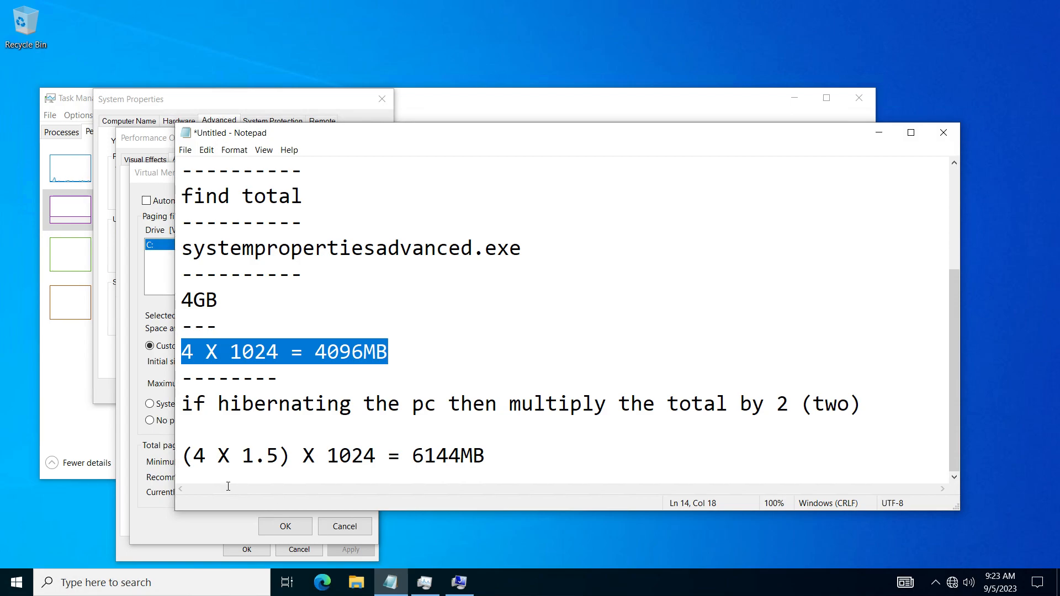
drag(195, 465, 282, 466)
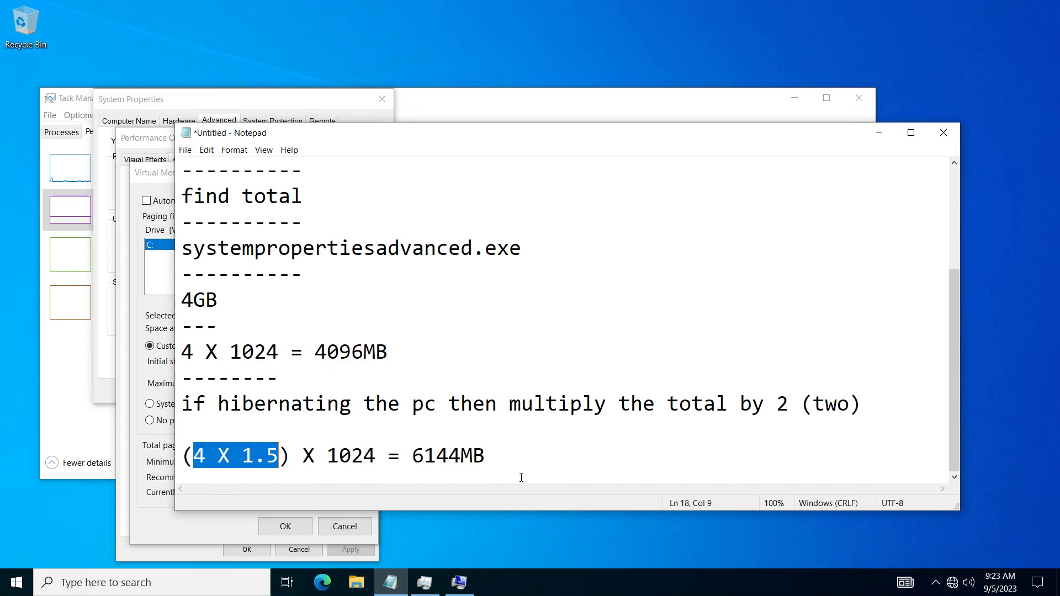
drag(198, 467, 280, 458)
click(217, 459)
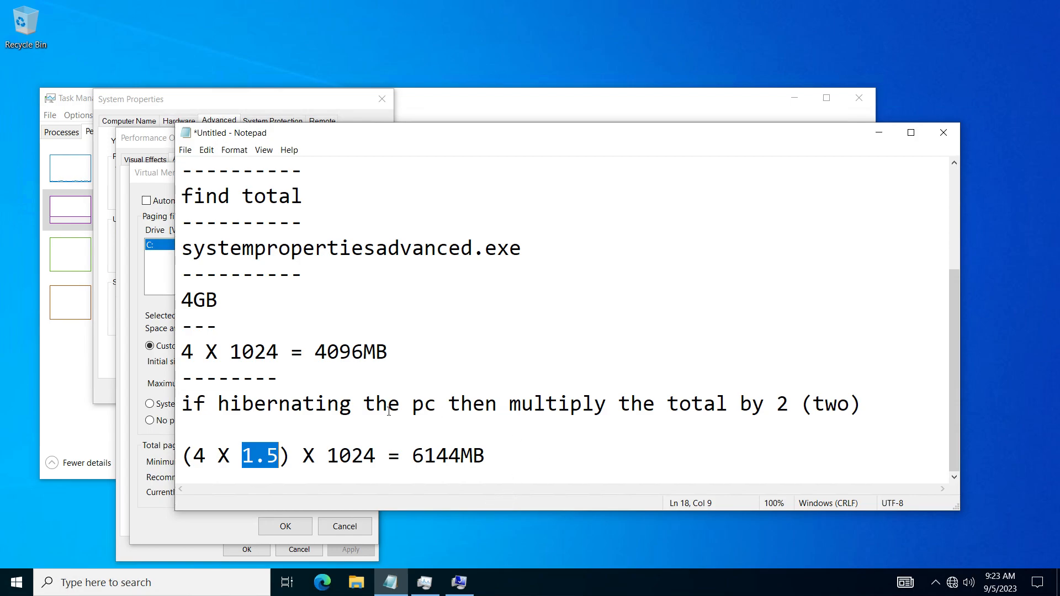
Step: Review the hibernation note and the (4 X 1.5) X 1024 calculation, highlighting the word hibernating, the 1.5 factor, the bracketed term and the 6144MB total
drag(229, 405, 354, 412)
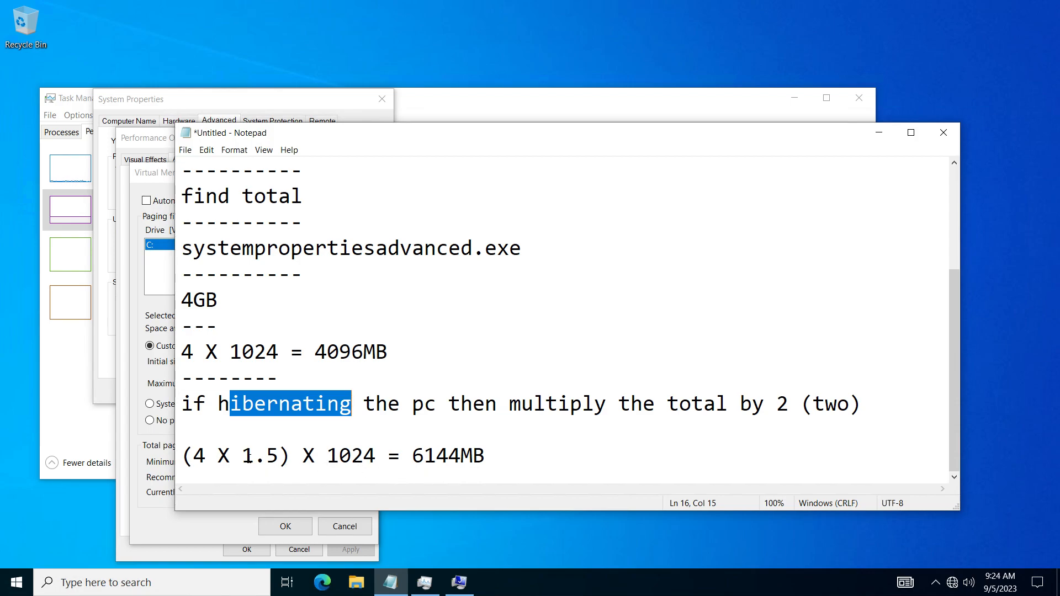
drag(248, 457, 283, 459)
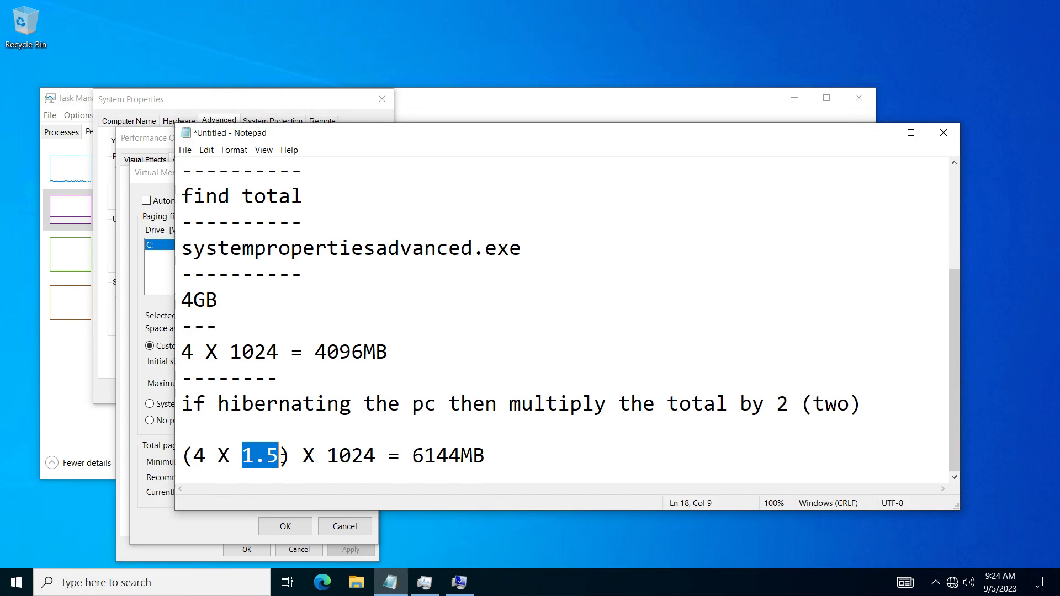
click(547, 459)
drag(243, 459, 277, 461)
click(529, 449)
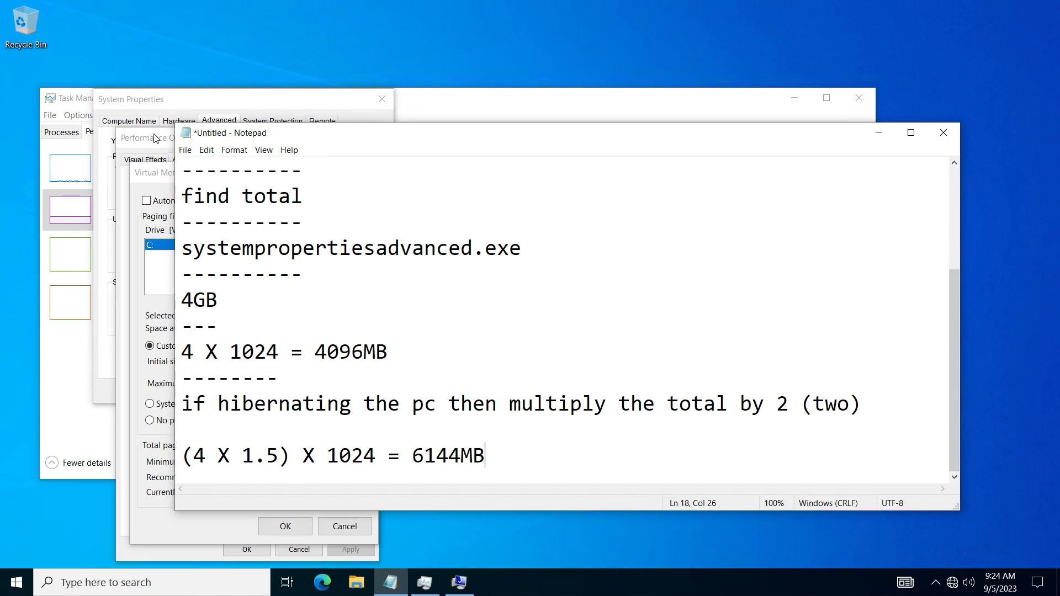
drag(191, 457, 295, 467)
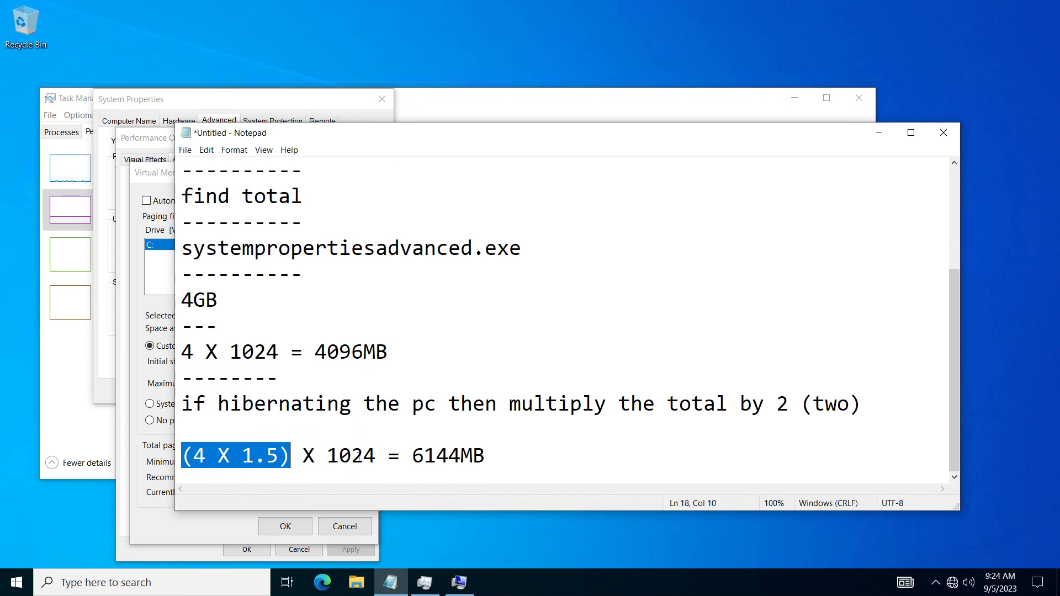
drag(339, 458, 468, 485)
click(409, 456)
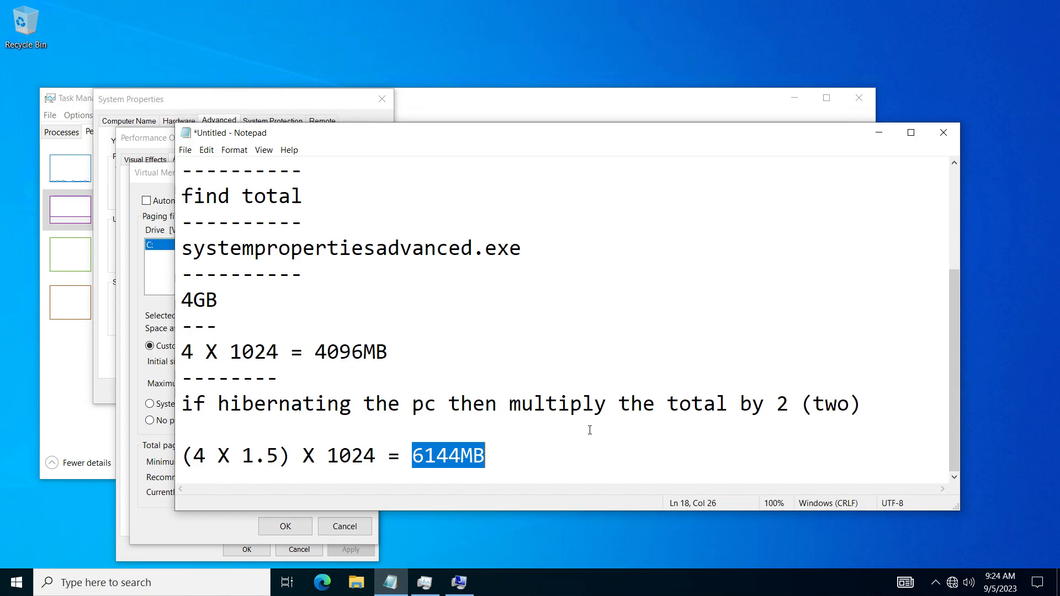
drag(549, 453, 422, 467)
Step: Set the custom maximum paging file size for drive C: to 6144 MB in Virtual Memory, try to apply it and decline the warning
click(155, 175)
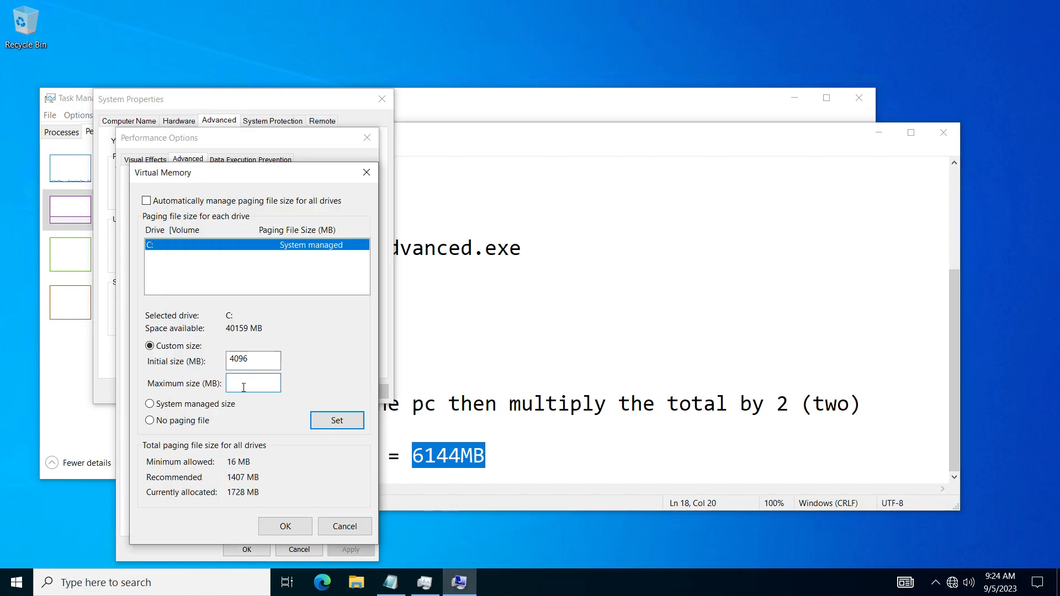
text(6144)
click(315, 424)
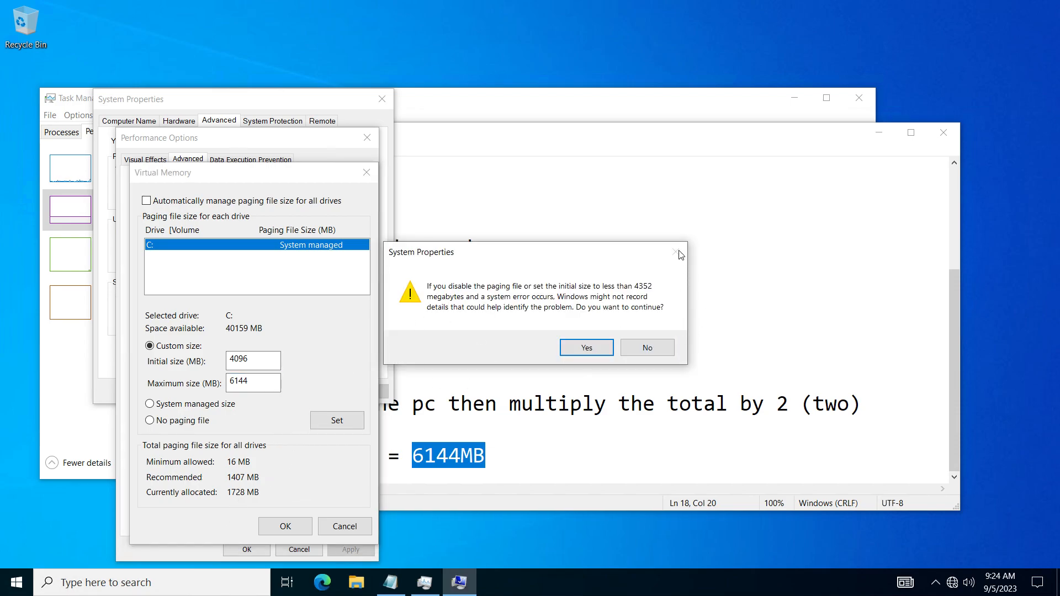
click(641, 348)
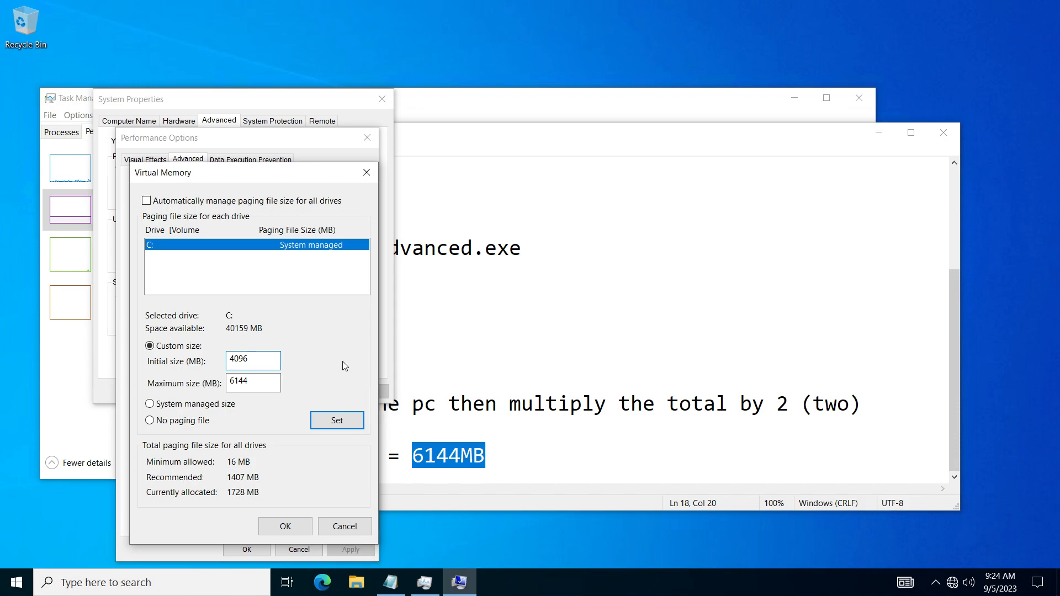
Step: Reposition the Virtual Memory dialog over Performance Options and highlight its initial and maximum sizes to review them
drag(260, 181, 436, 192)
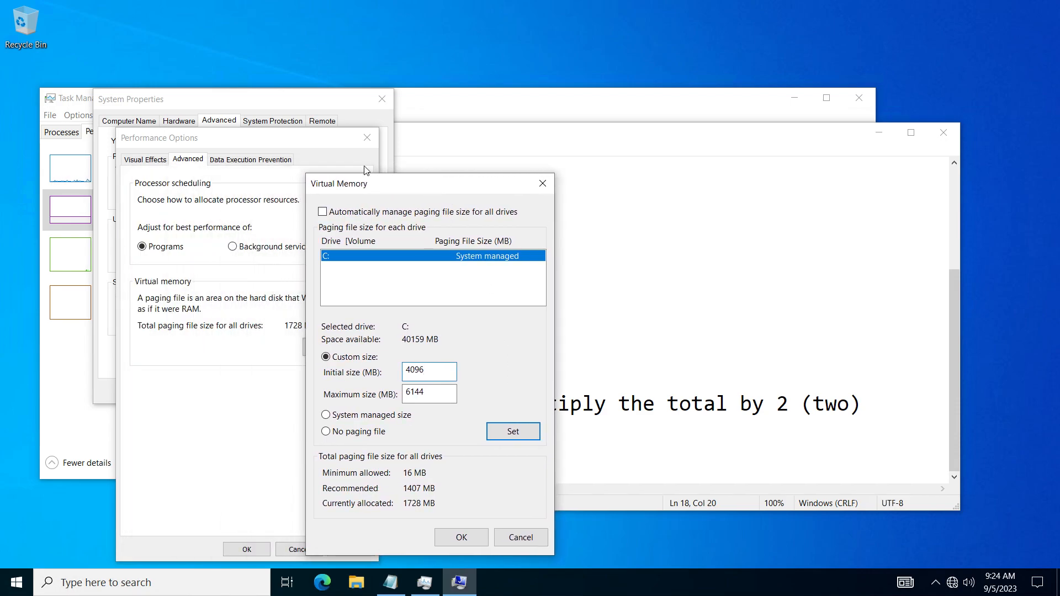
drag(345, 190, 180, 178)
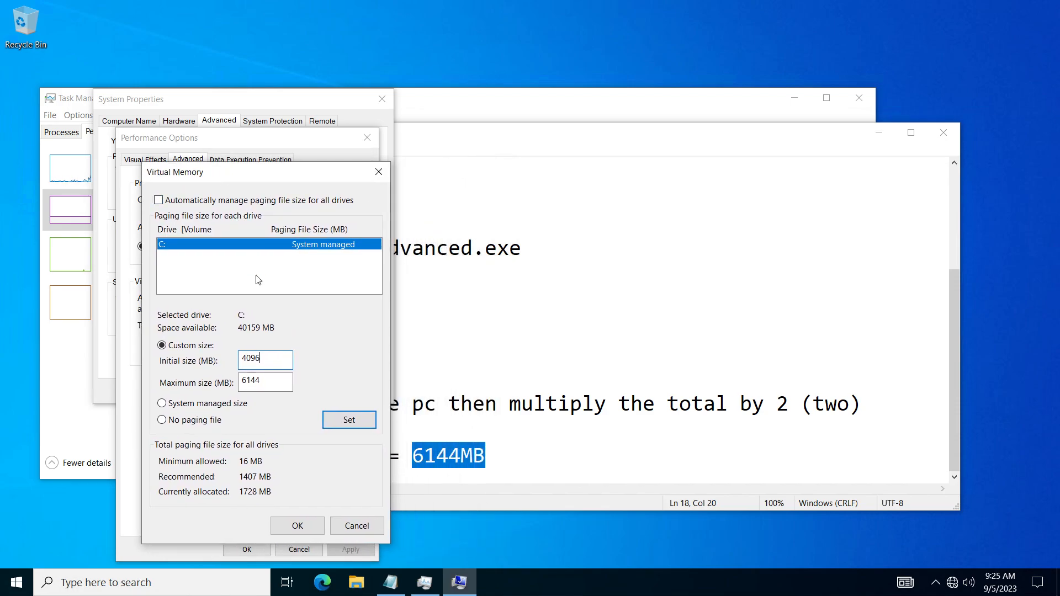
drag(272, 368, 226, 367)
double_click(276, 381)
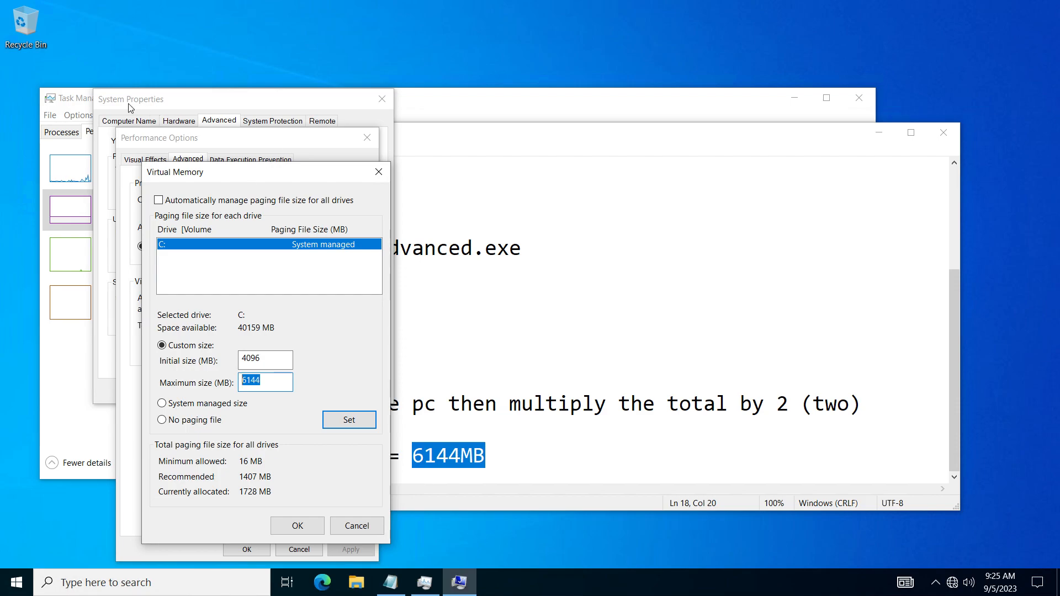
Step: Review the Notepad notes with Task Manager's memory entry in view, highlighting the 4 in both calculations and the page file heading
click(499, 106)
click(914, 170)
drag(196, 354, 182, 354)
drag(208, 457, 194, 457)
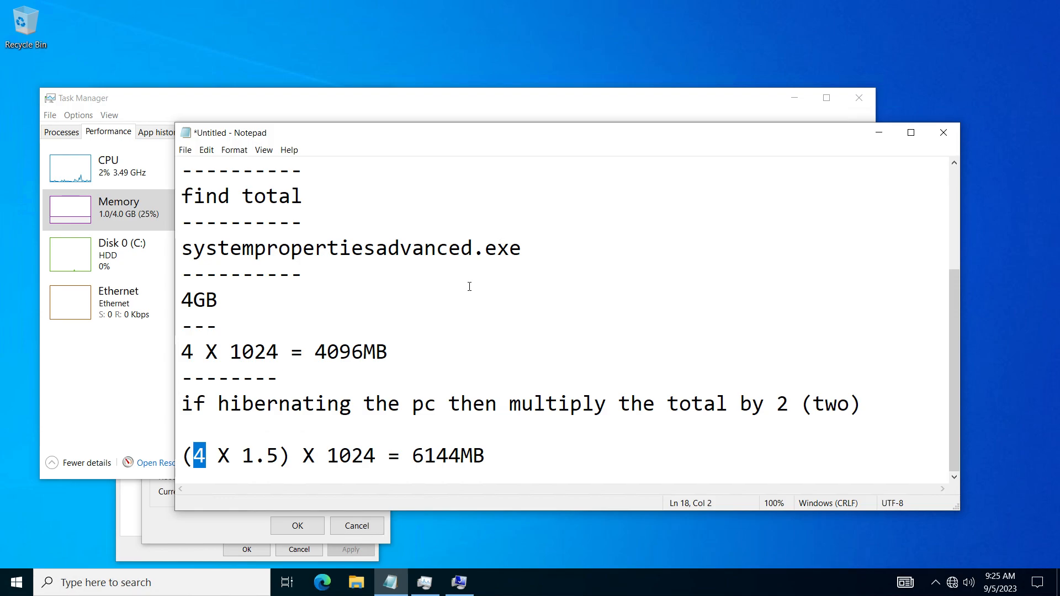
scroll(507, 299, up, 1)
drag(182, 171, 368, 197)
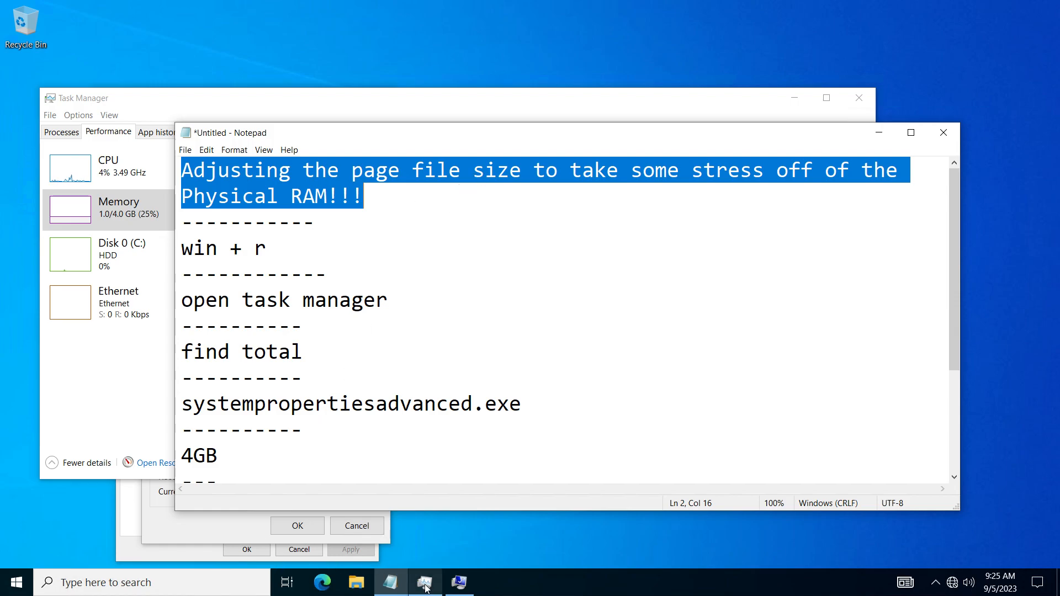
Step: Check the Virtual Memory dialog again and review the Notepad notes, highlighting the 1024 factor in the 4 X 1024 calculation
click(454, 588)
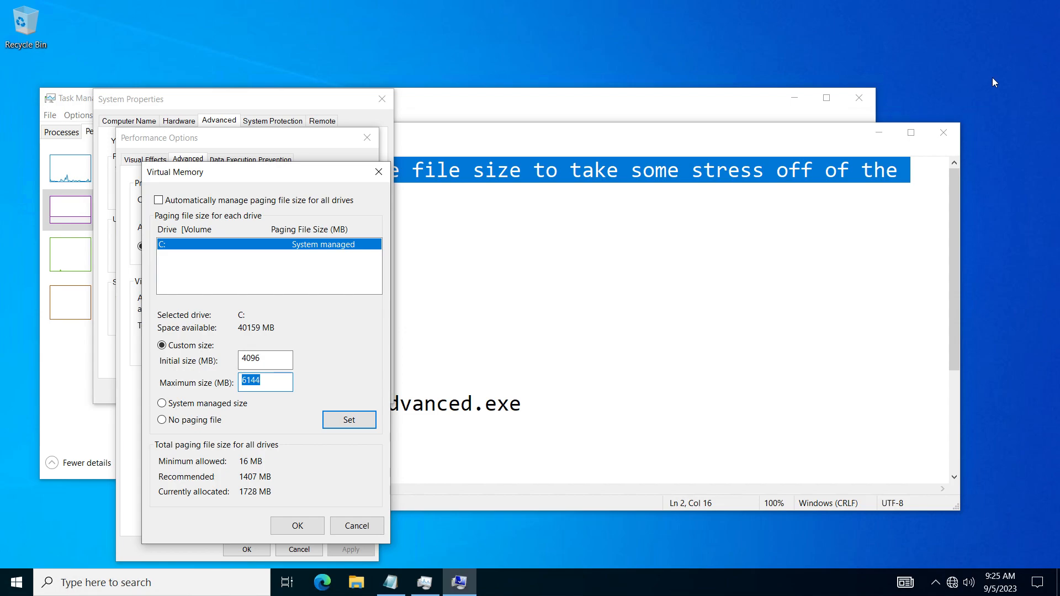
click(703, 270)
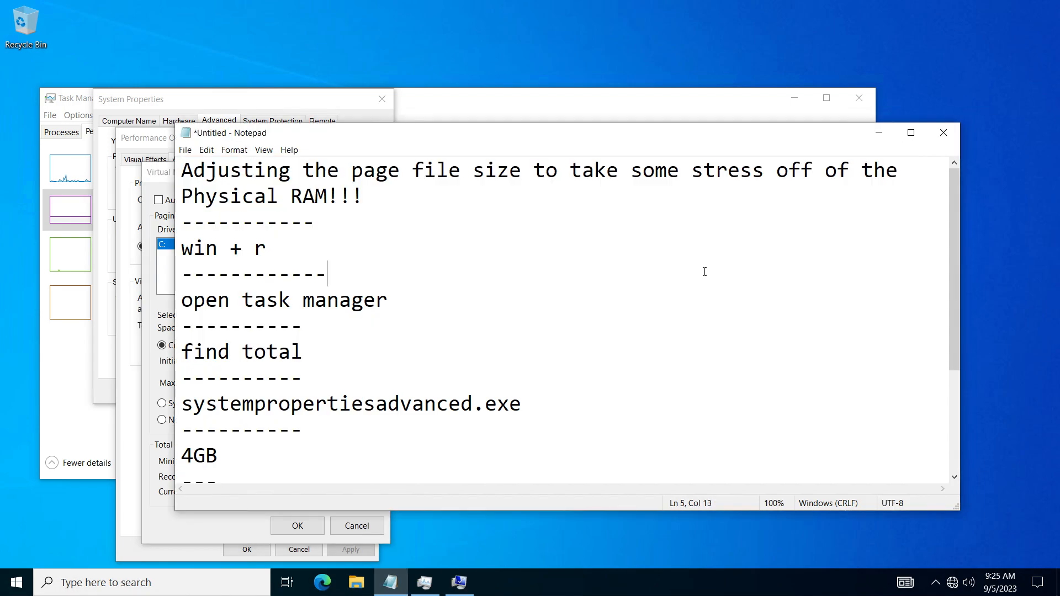
scroll(345, 383, down, 2)
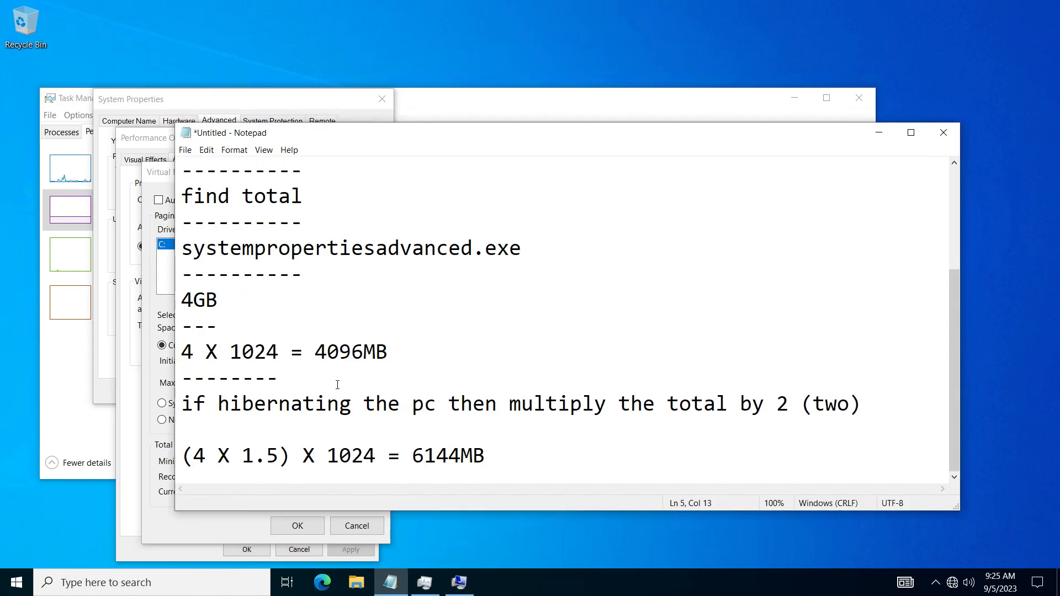
drag(280, 356, 240, 367)
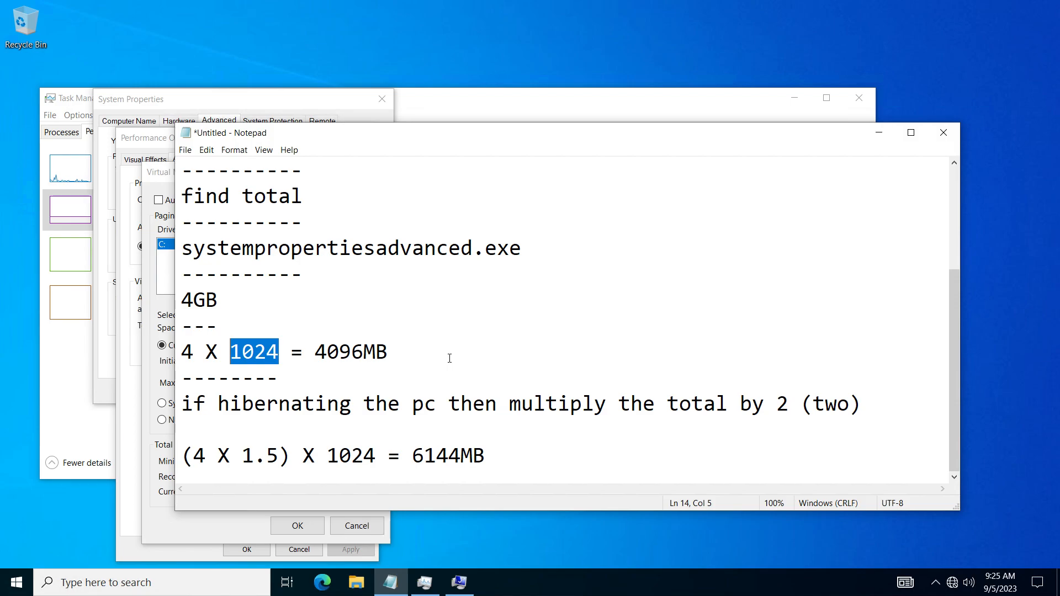
drag(226, 352, 280, 352)
drag(230, 353, 281, 358)
scroll(504, 310, up, 2)
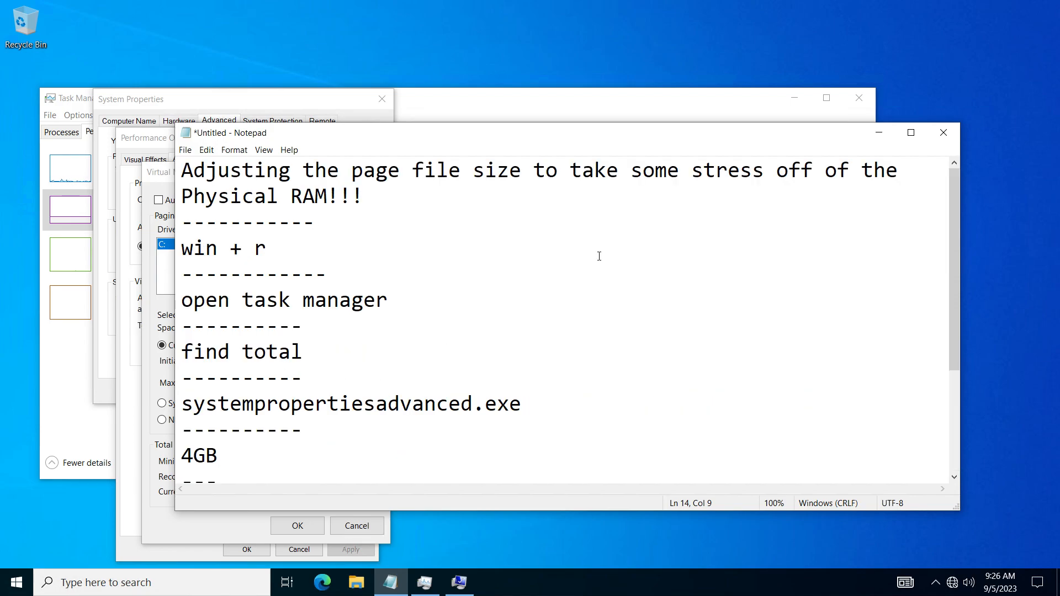